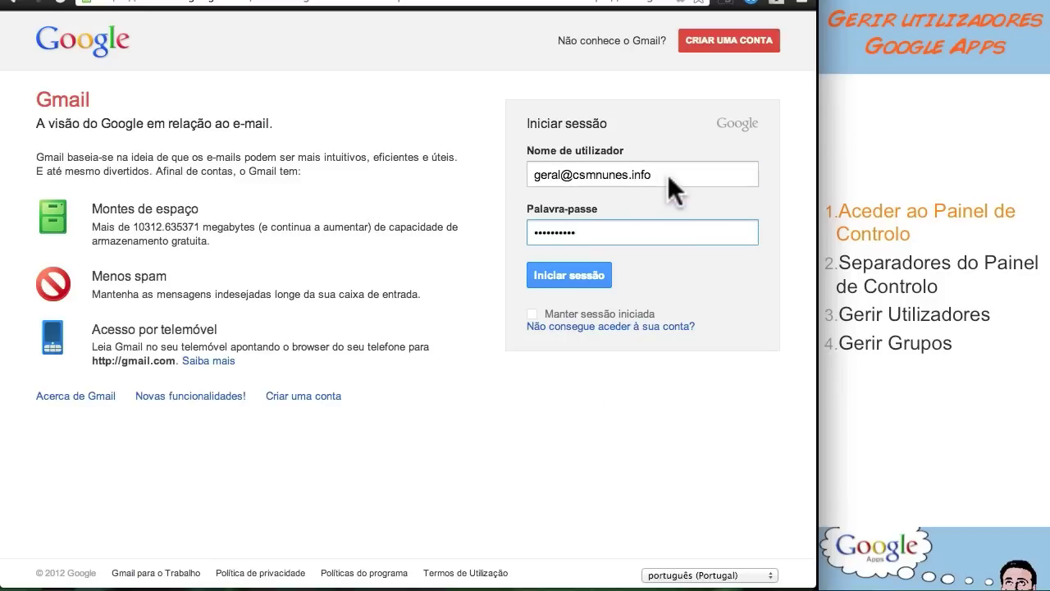
Step: Sign in to Gmail with the administrator's username and password already filled in
left_click_drag(668, 174, 511, 174)
left_click_drag(637, 230, 527, 230)
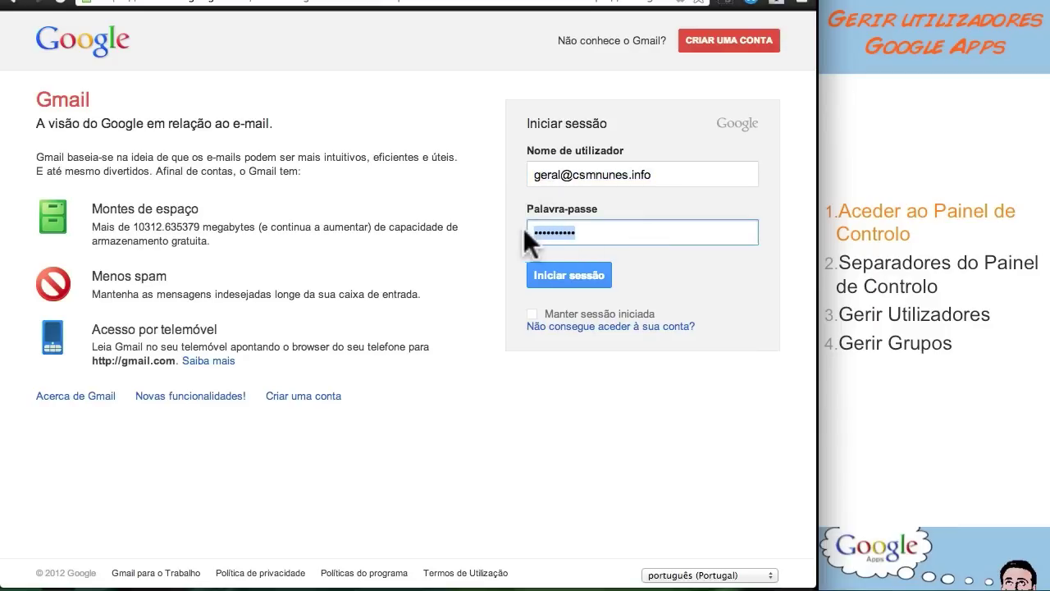
left_click_drag(661, 175, 525, 172)
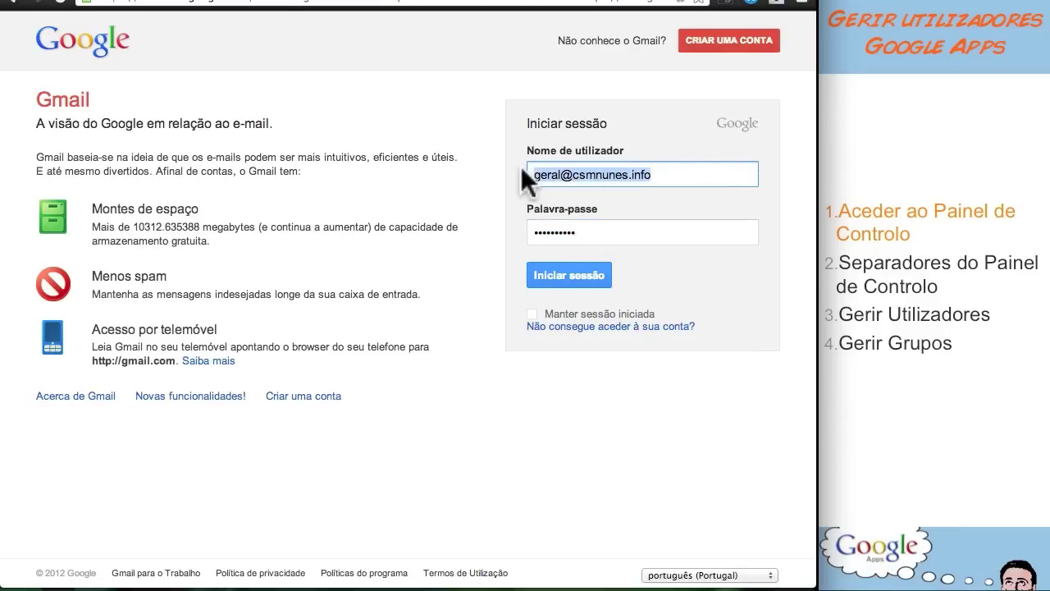
left_click(565, 278)
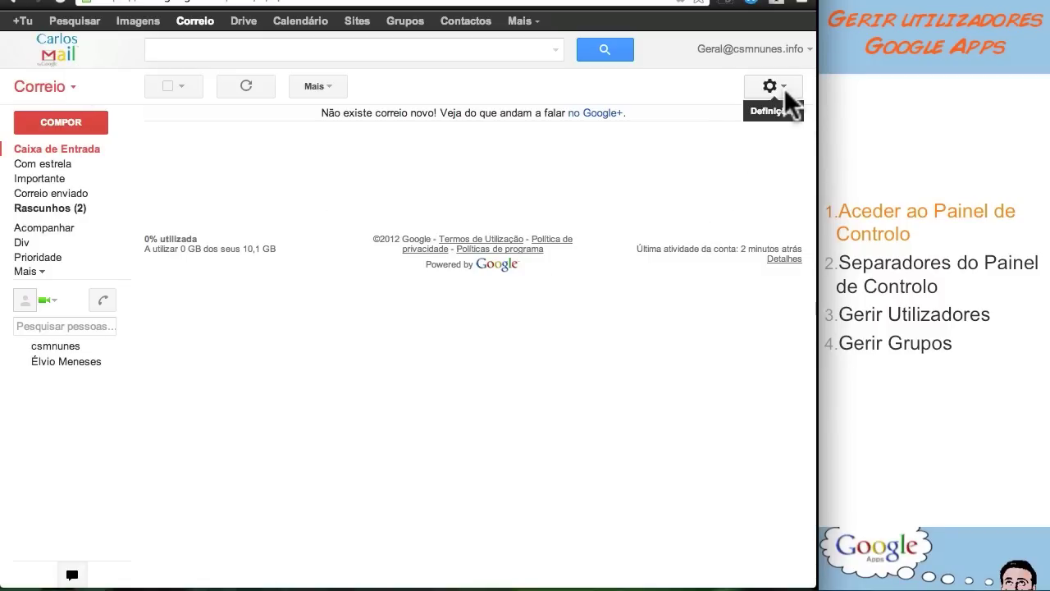
Step: Open the Google Apps control panel from the mailbox settings and look over the users and applications on its dashboard
left_click(783, 88)
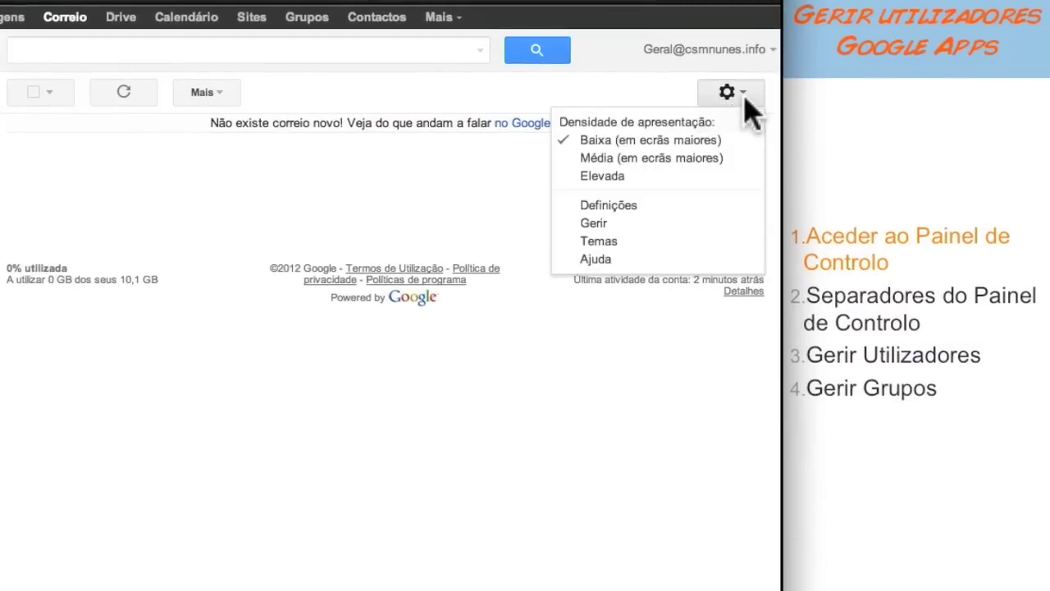
left_click(600, 222)
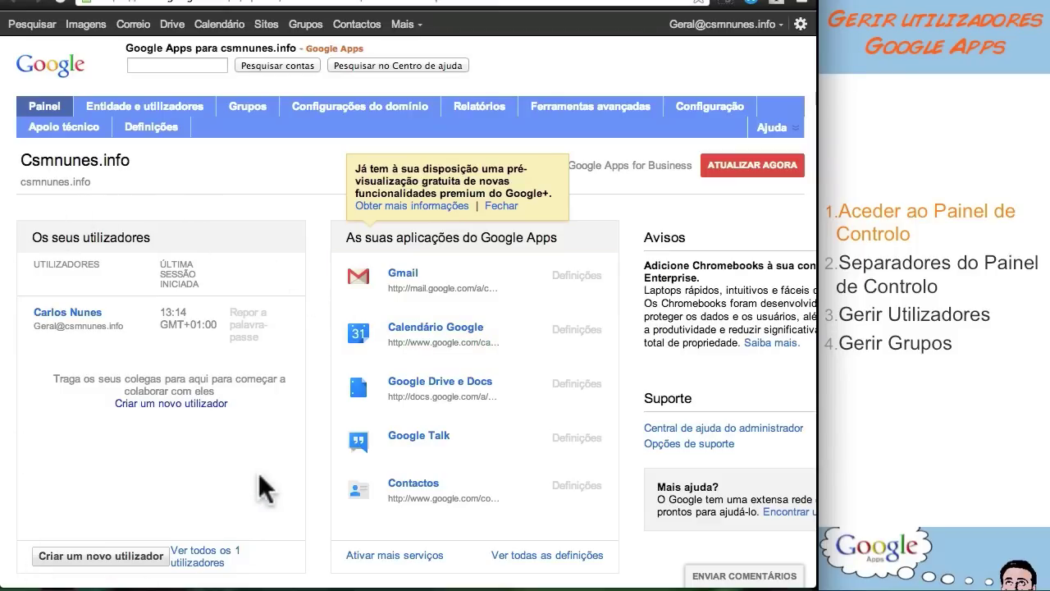
mouse_move(45, 174)
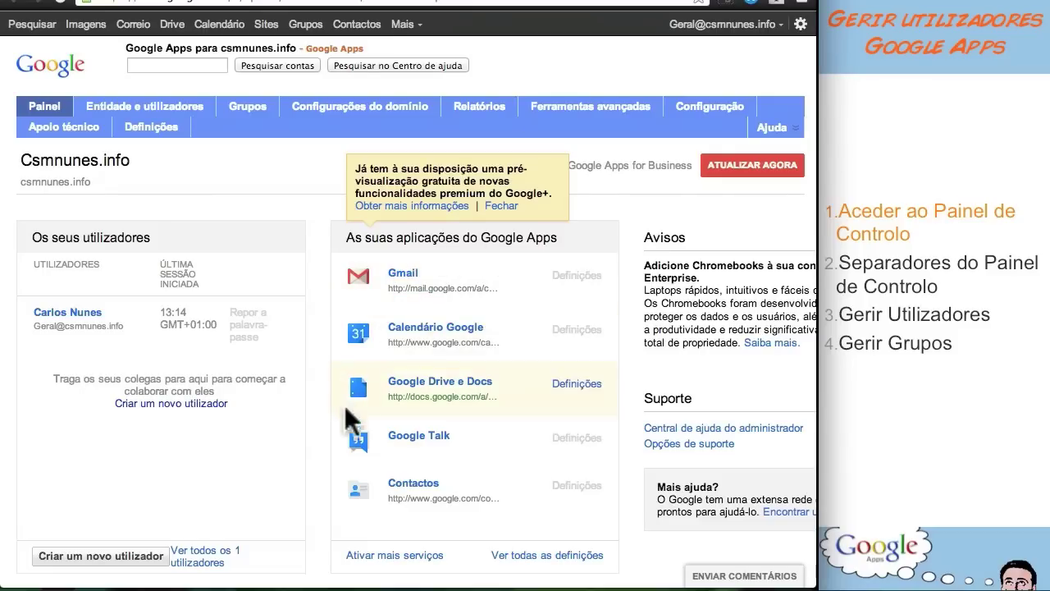
scroll(397, 524, "down", 1)
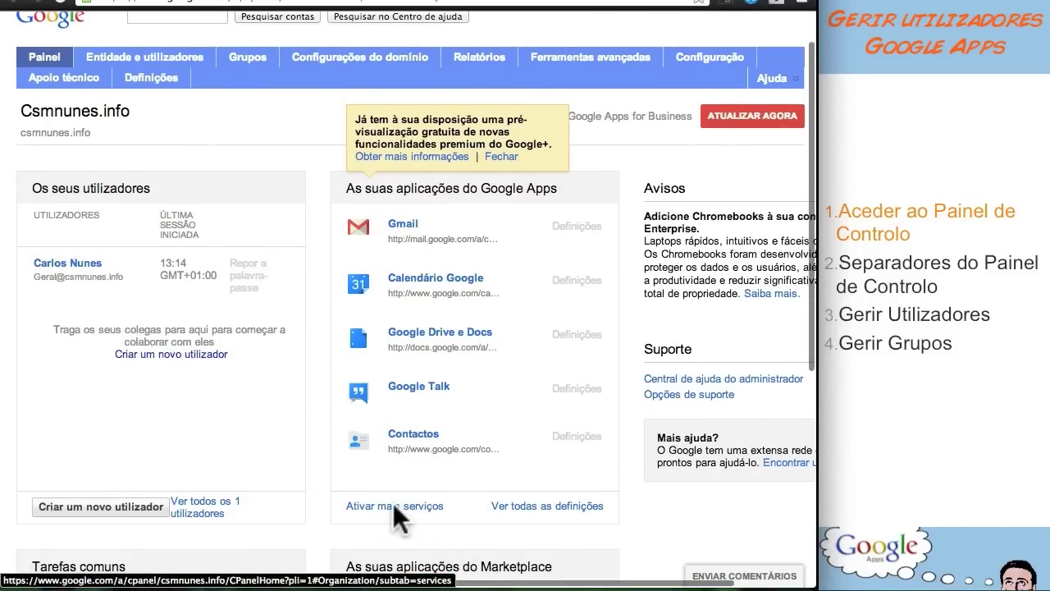
scroll(469, 480, "up", 1)
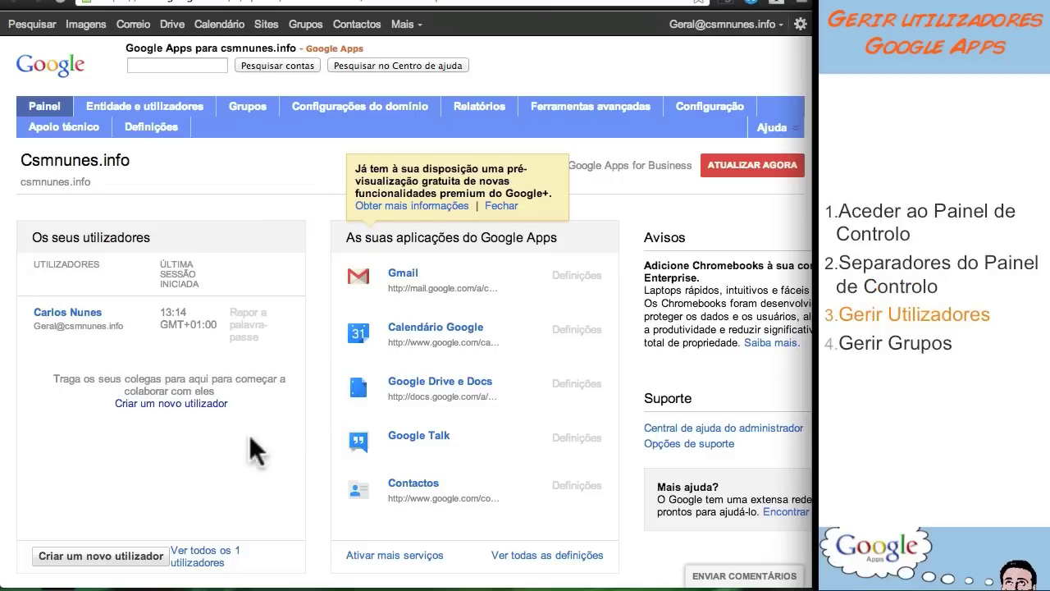
Step: Start a new user under the domain's entity and users, entering the first name, surname and primary e-mail name
left_click(122, 107)
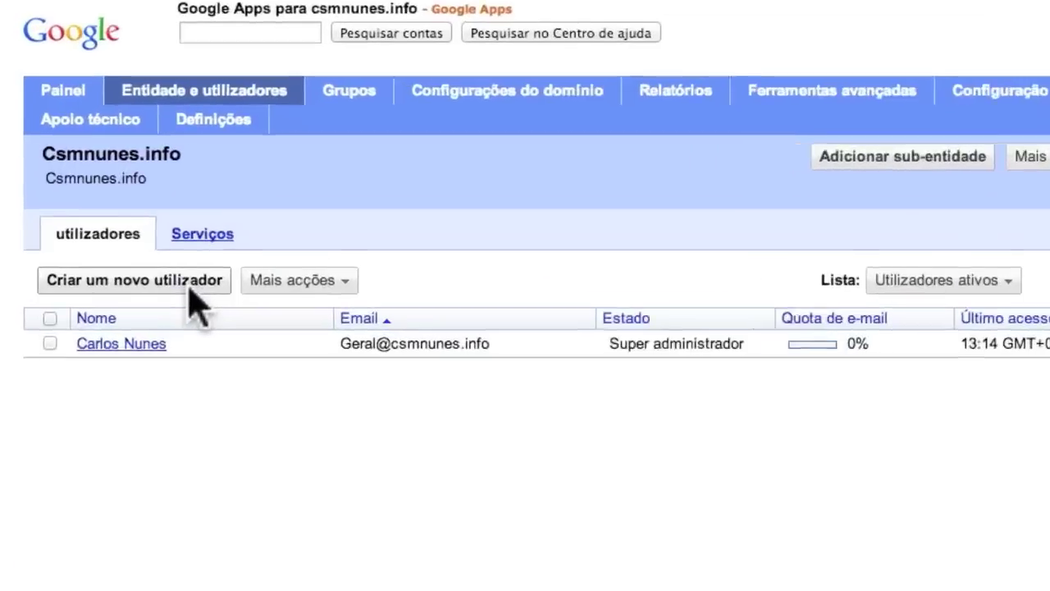
left_click(131, 246)
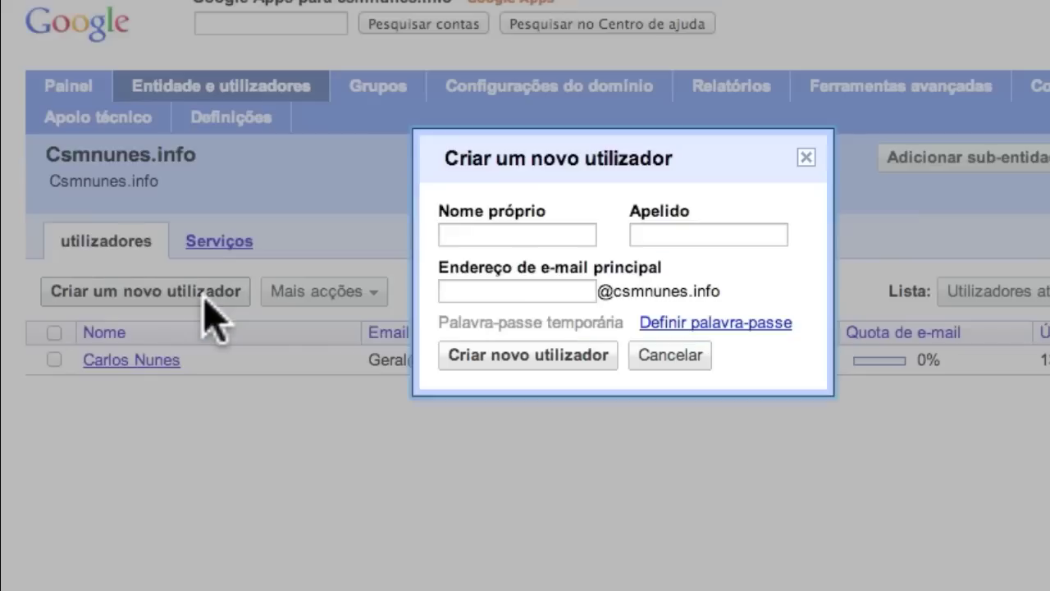
left_click(491, 235)
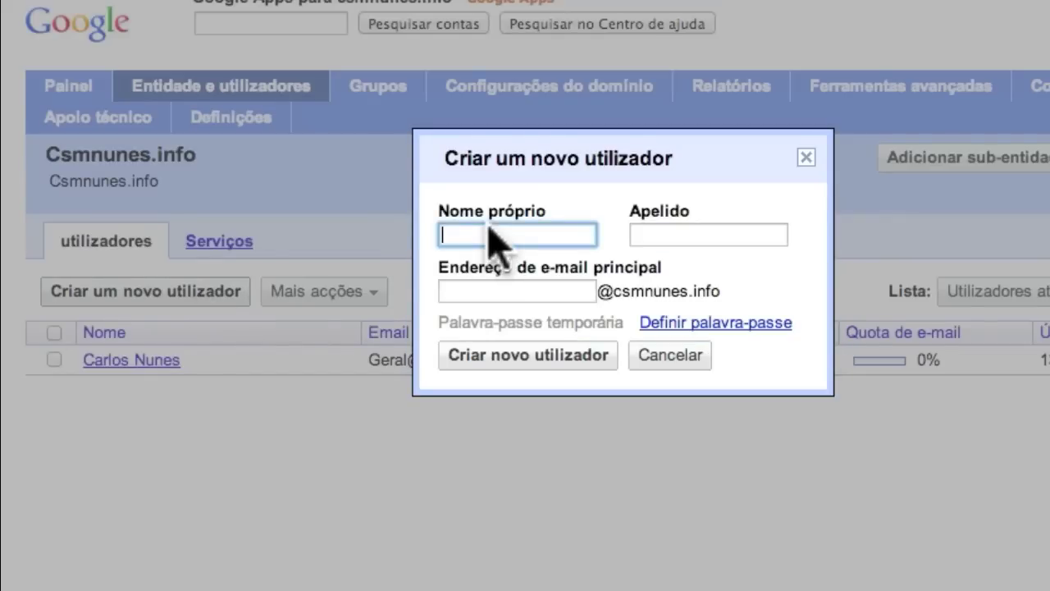
type("Zé")
key("Tab")
type("Manel")
left_click(503, 300)
type("ze_manel")
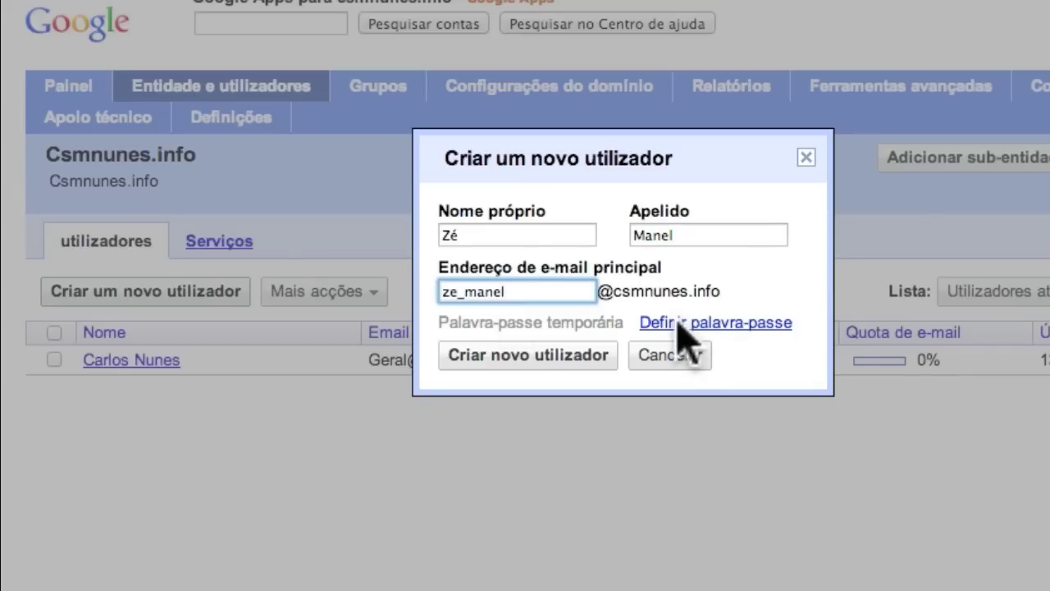
Step: Check the option to define a password, return to the temporary password and create the new user
left_click(711, 322)
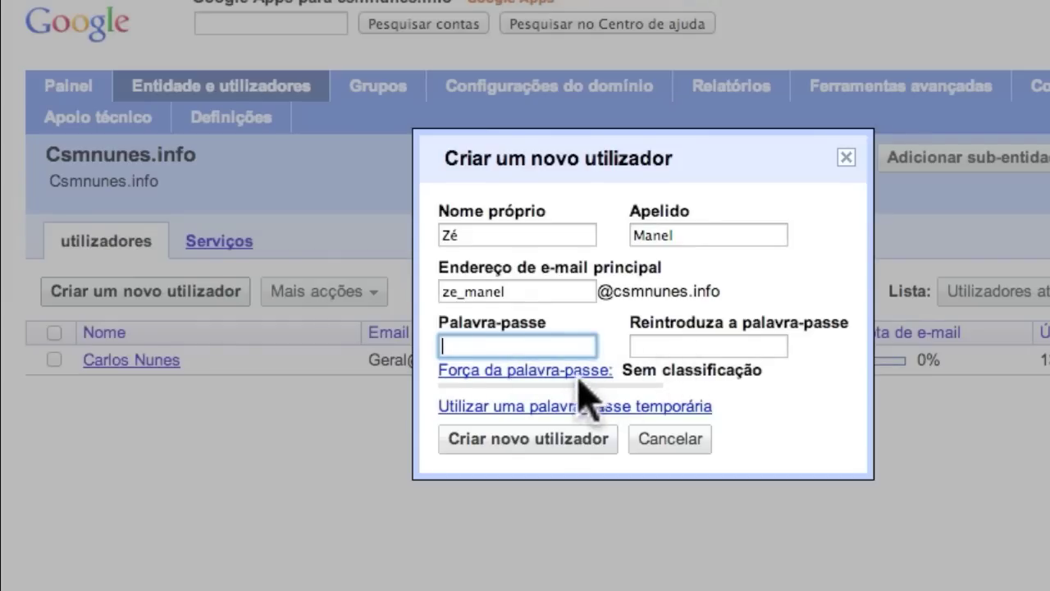
left_click(626, 405)
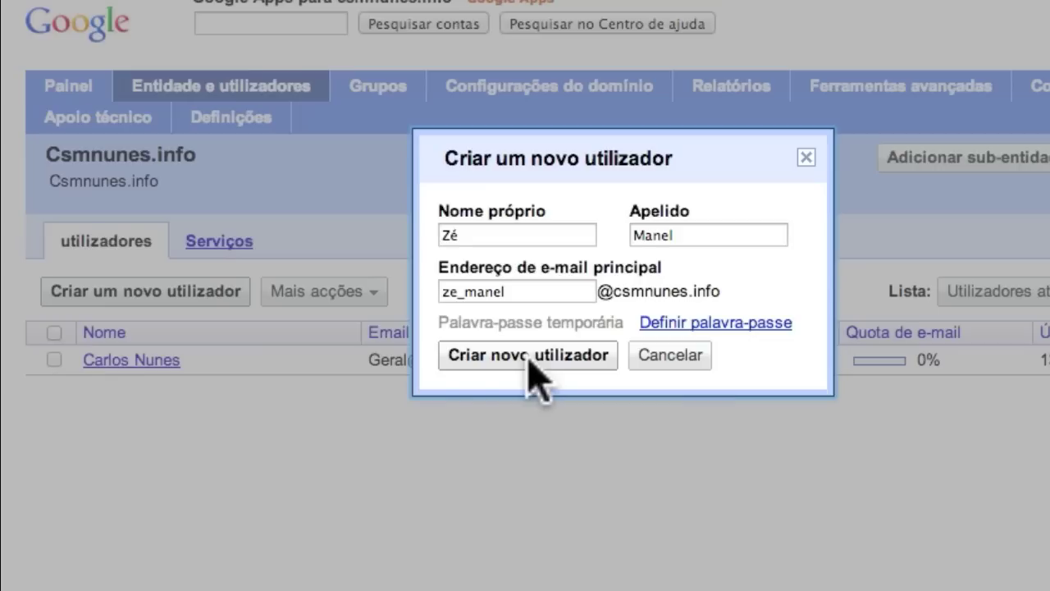
left_click(499, 361)
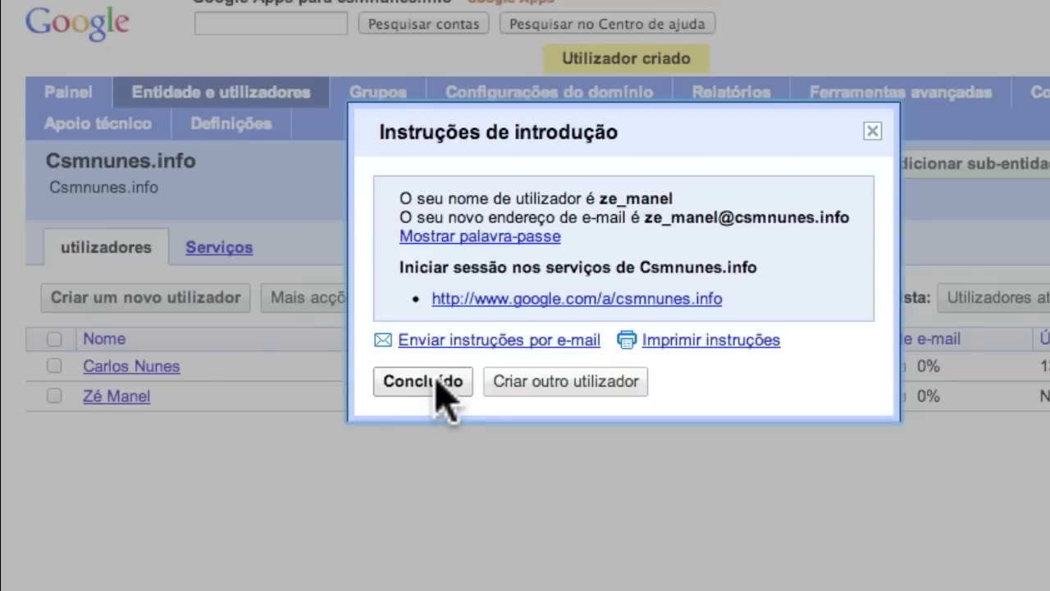
Step: Reveal the new user's temporary password in the introduction instructions and close the instructions
left_click(478, 238)
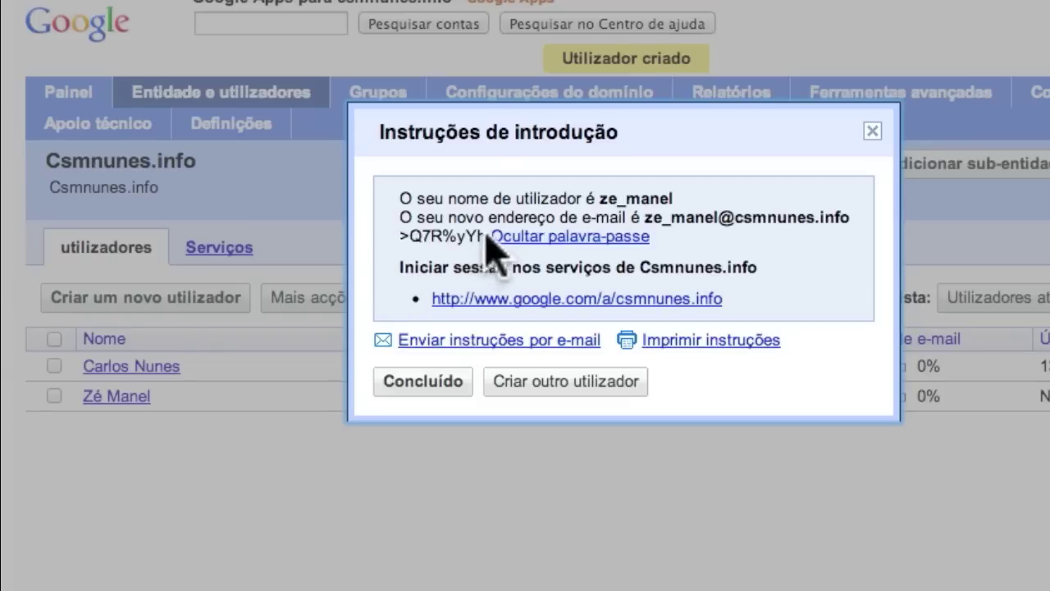
left_click_drag(408, 234, 451, 233)
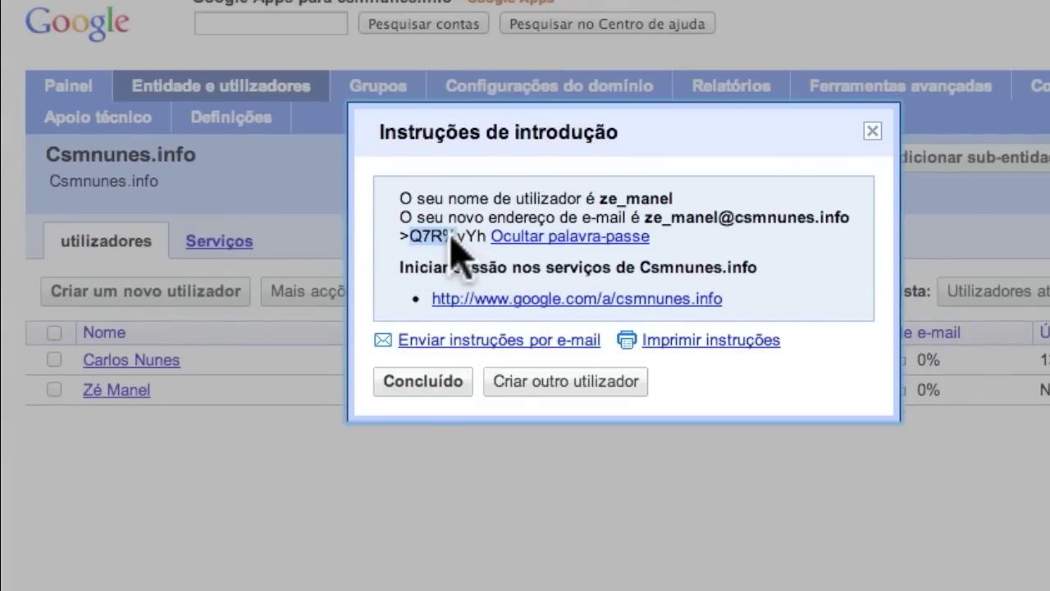
left_click(734, 272)
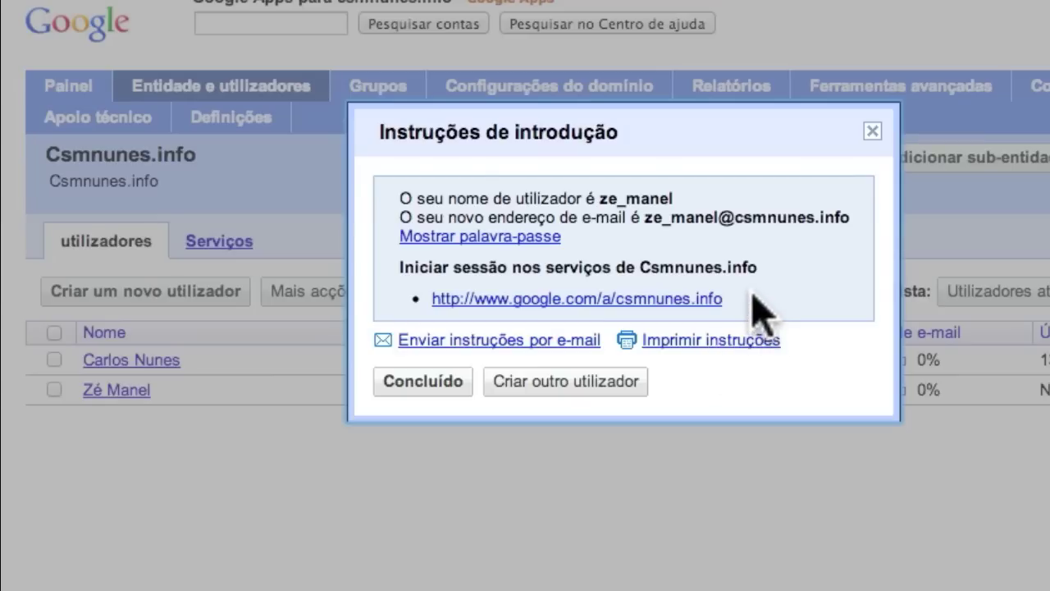
left_click(419, 382)
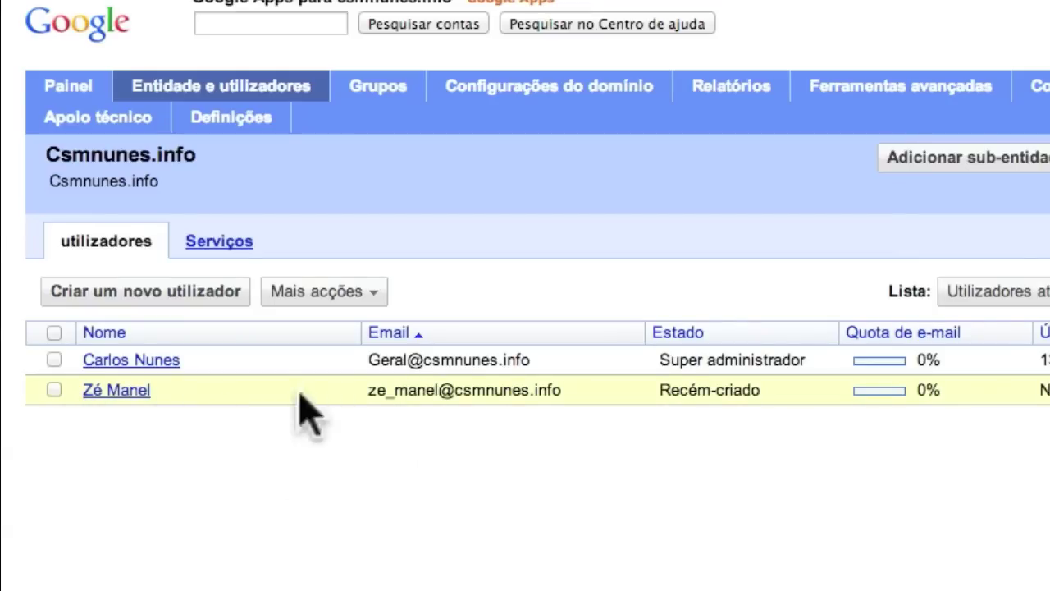
Step: Select the newly created user and examine the additional actions available, such as renaming or deleting
left_click(54, 390)
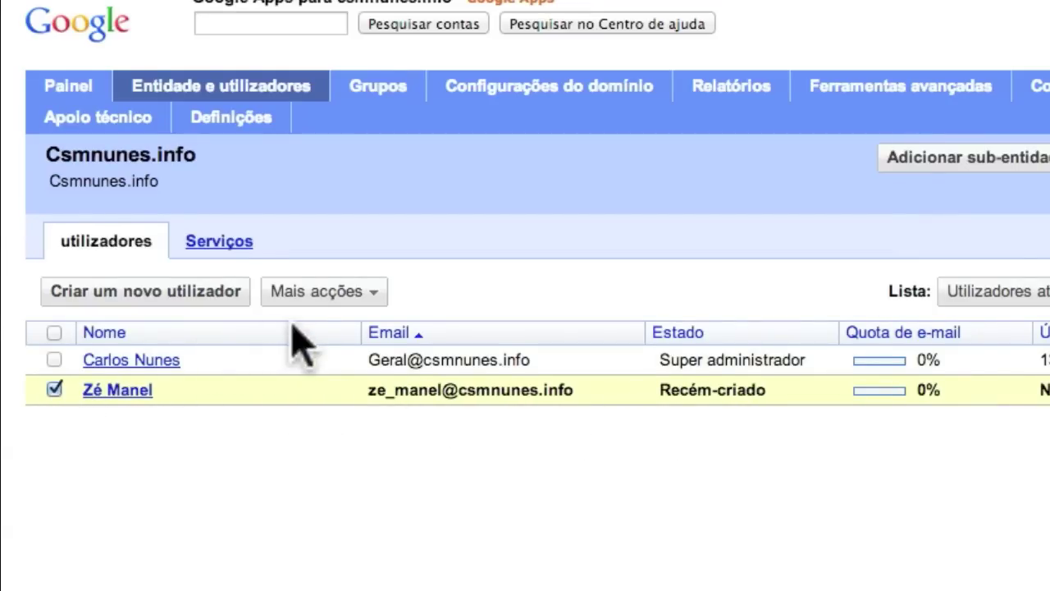
left_click(376, 293)
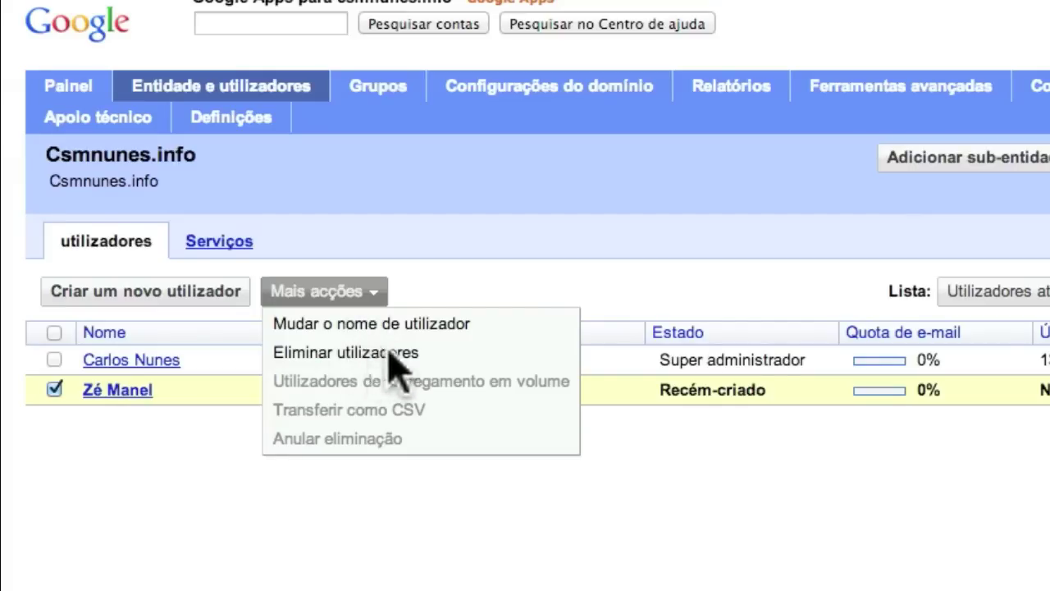
left_click(206, 436)
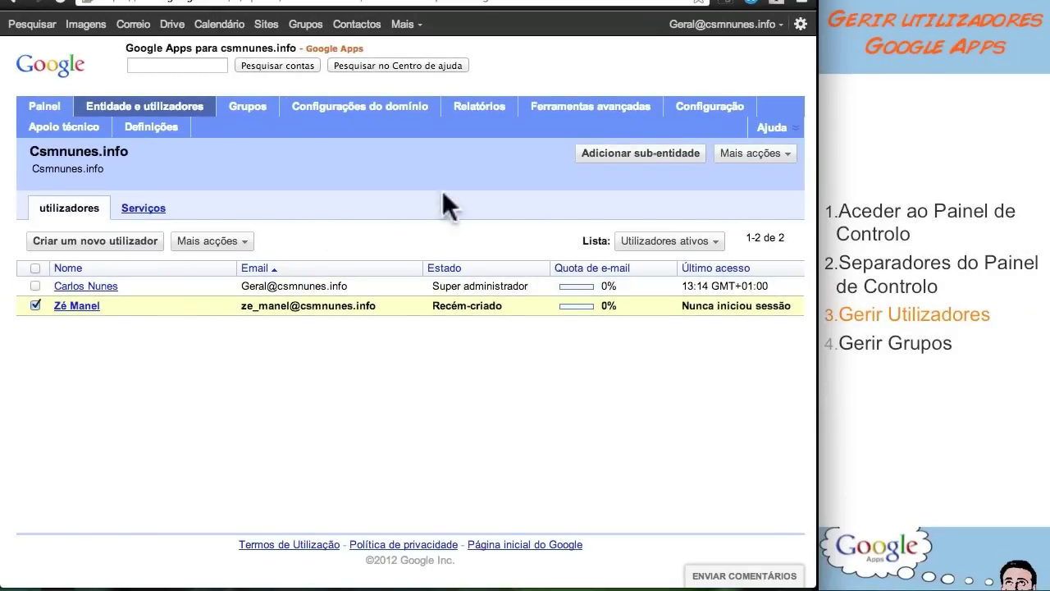
Step: Open the bulk upload page in the advanced tools and examine its CSV format and update options
left_click(563, 105)
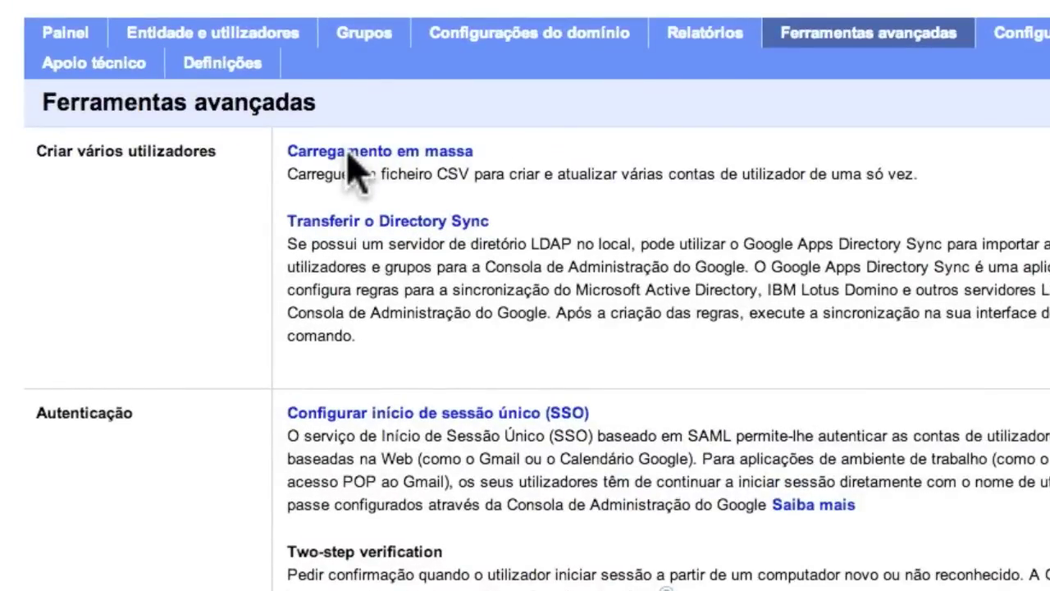
left_click(348, 154)
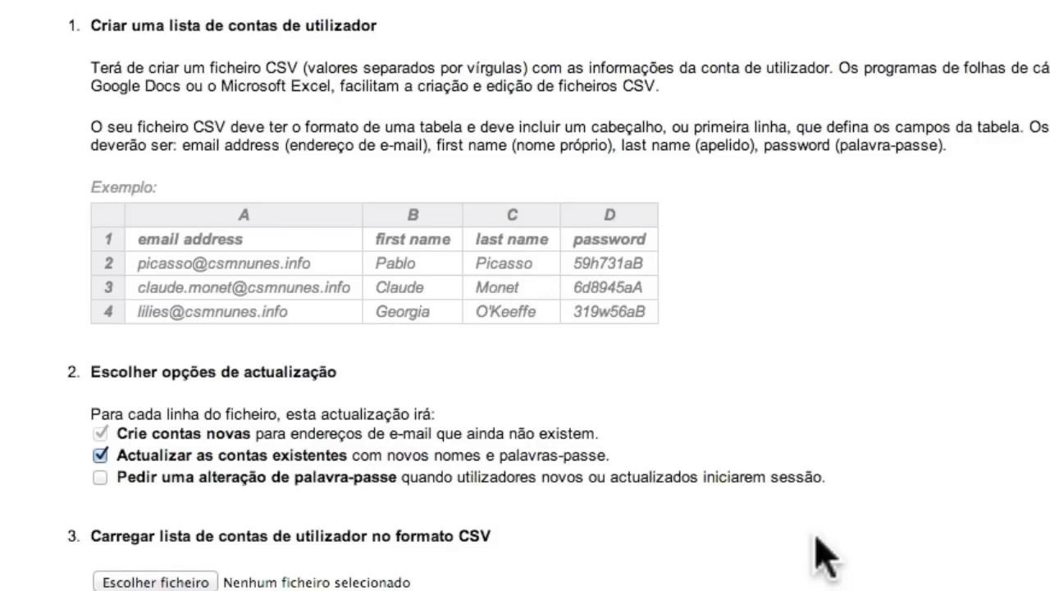
scroll(820, 550, "up", 5)
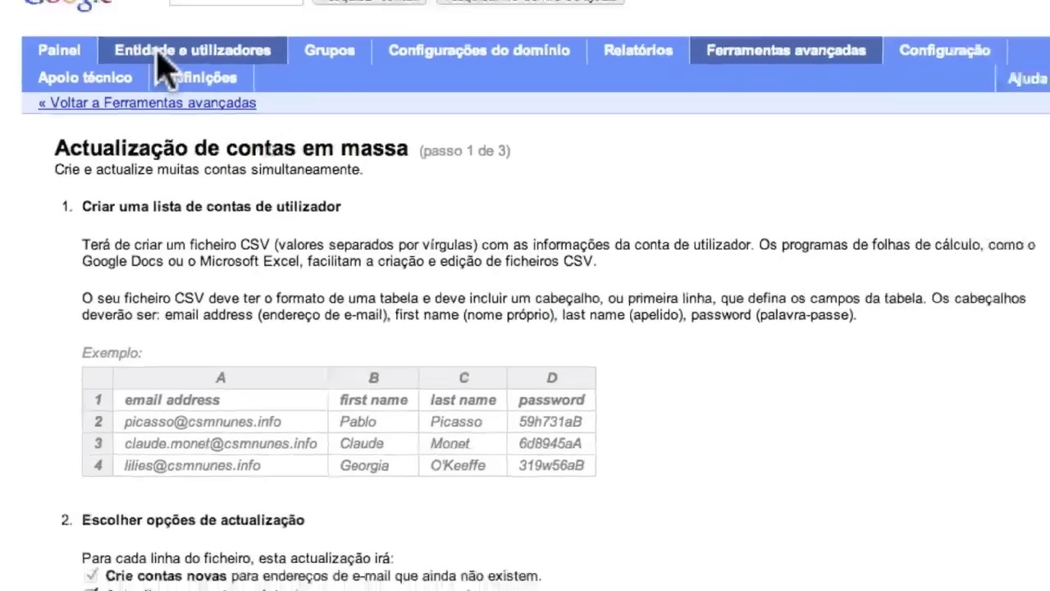
Step: Return to the entity and users page and add a sub-entity named Docentes to the domain
left_click(213, 28)
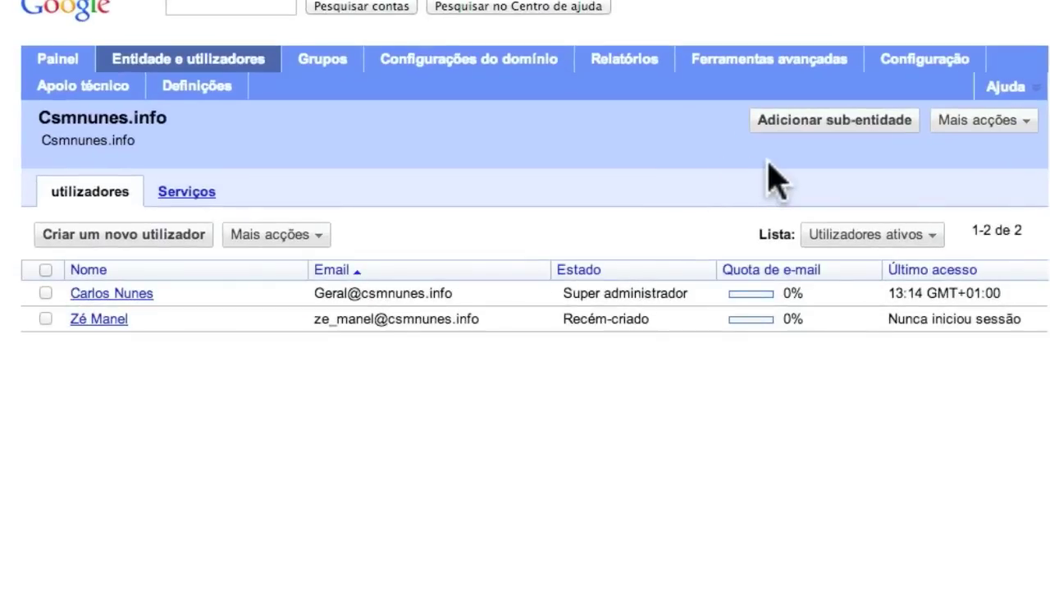
left_click(754, 128)
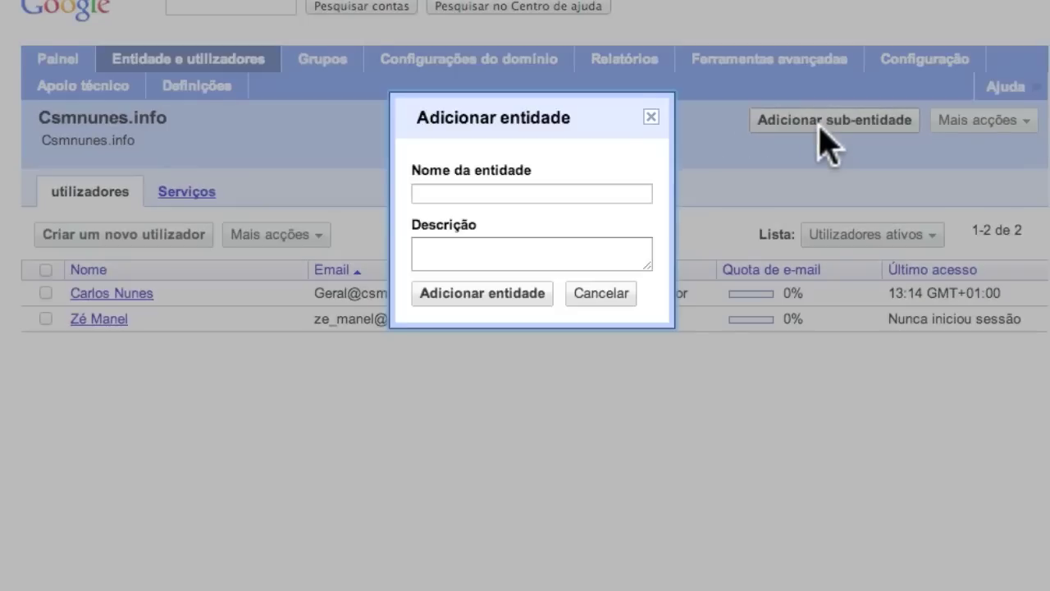
left_click(582, 197)
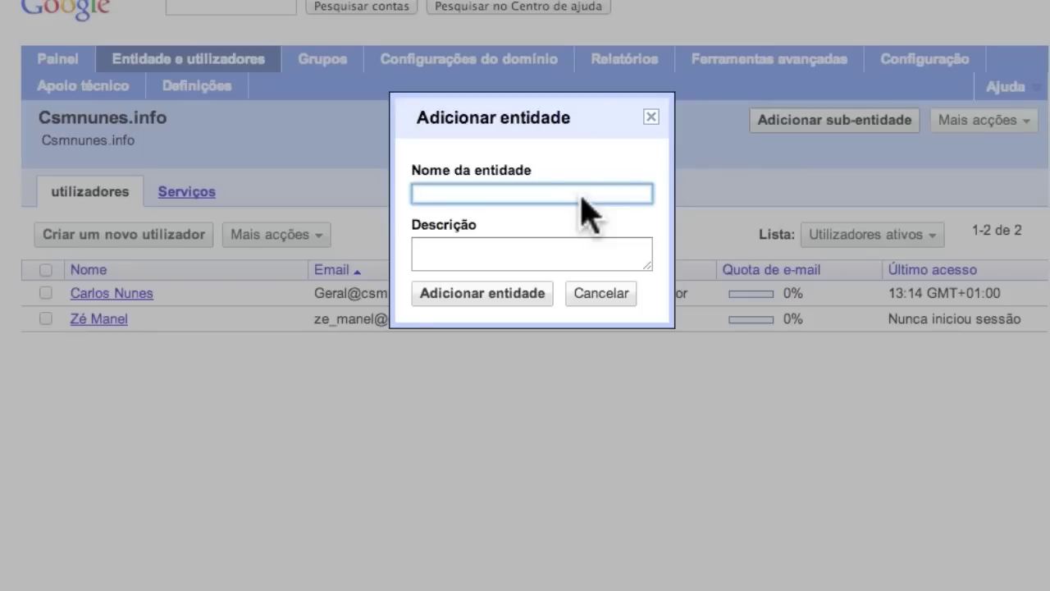
type("Docentes")
left_click(479, 295)
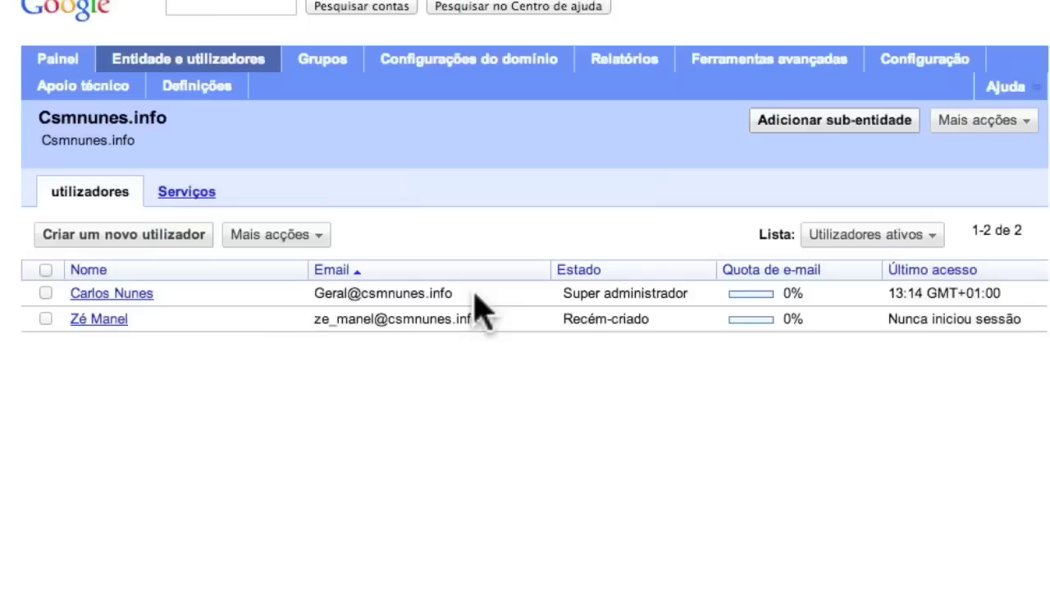
Step: Add another sub-entity named Funcionários under Docentes
left_click(833, 123)
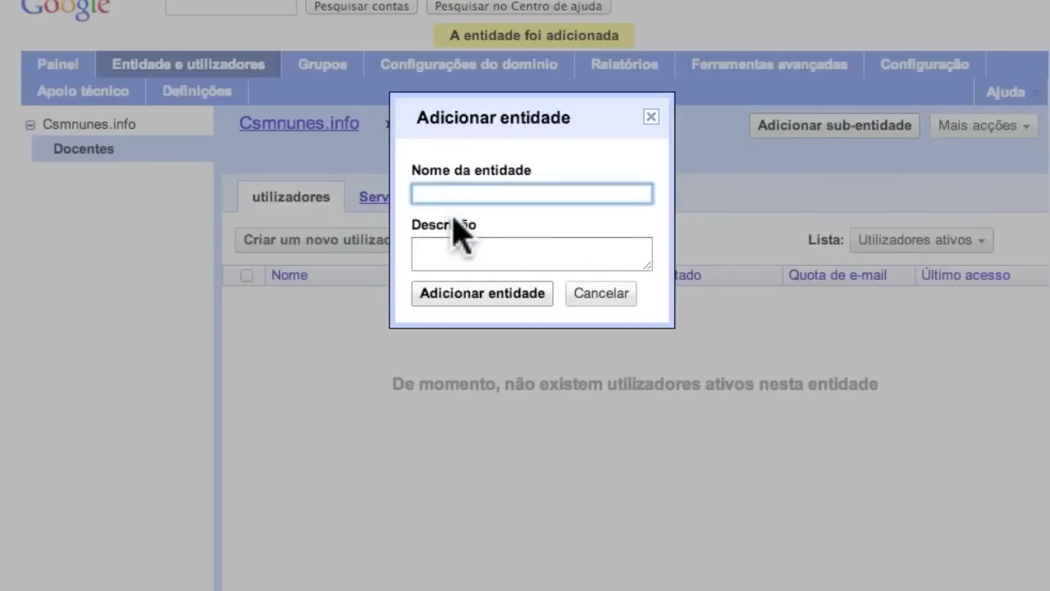
type("Funcionnários")
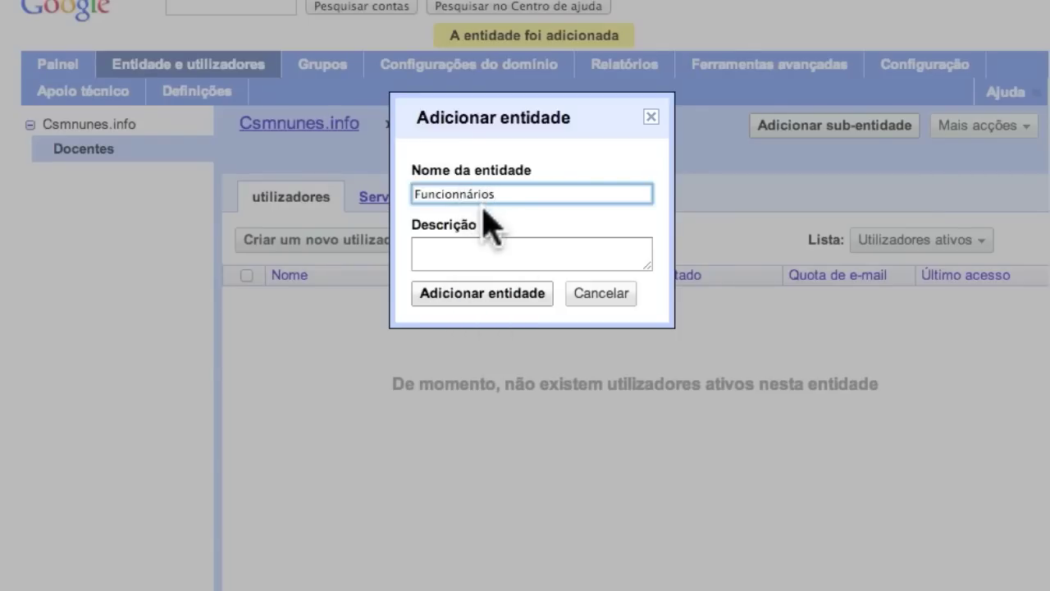
left_click(482, 294)
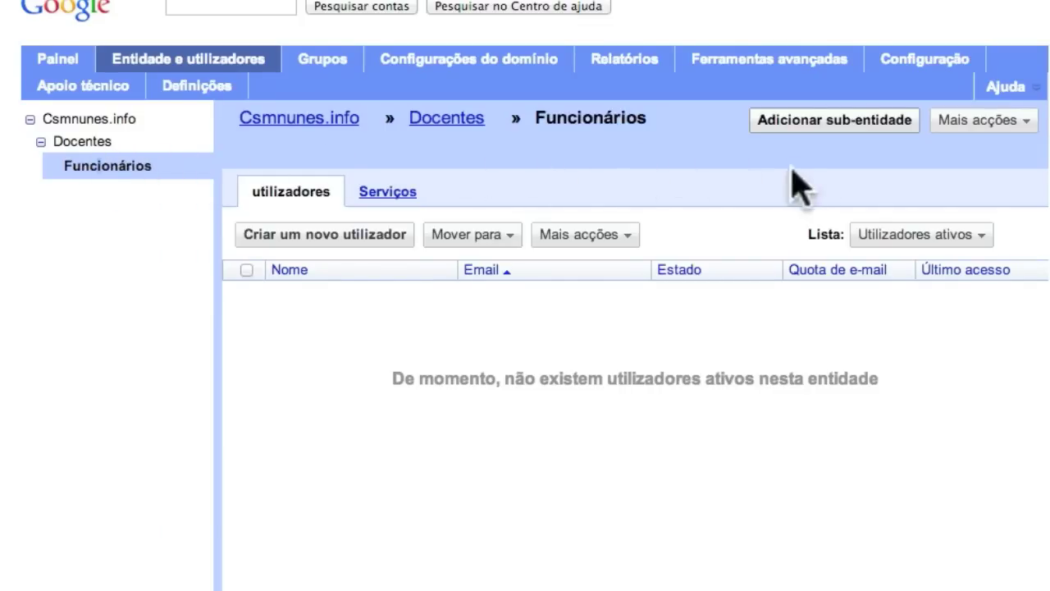
Step: Move the Funcionários entity out of Docentes by choosing the top-level domain entity as its new parent
left_click(1035, 124)
left_click(1007, 173)
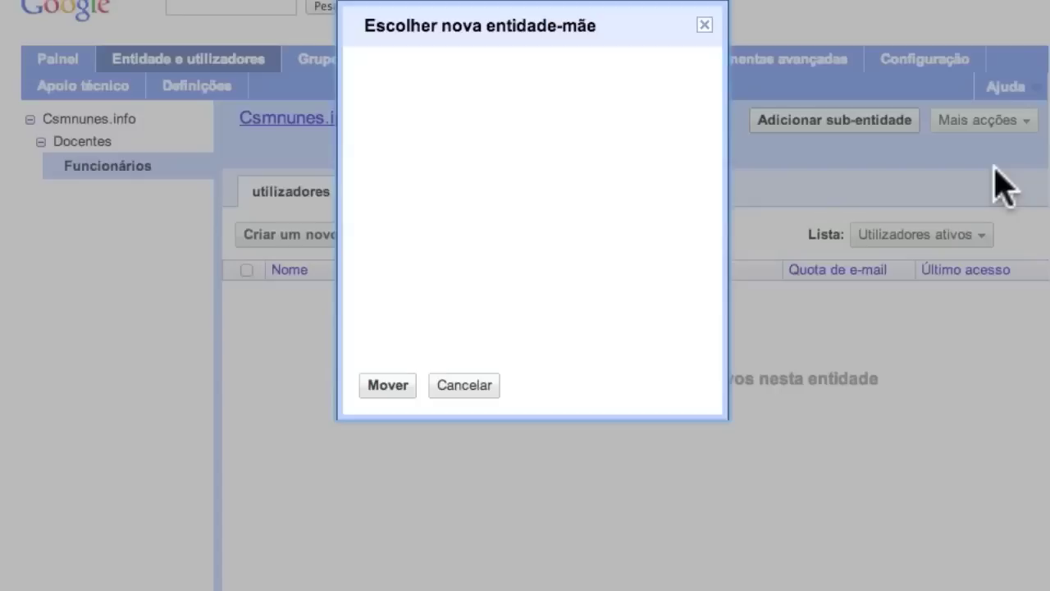
left_click(429, 81)
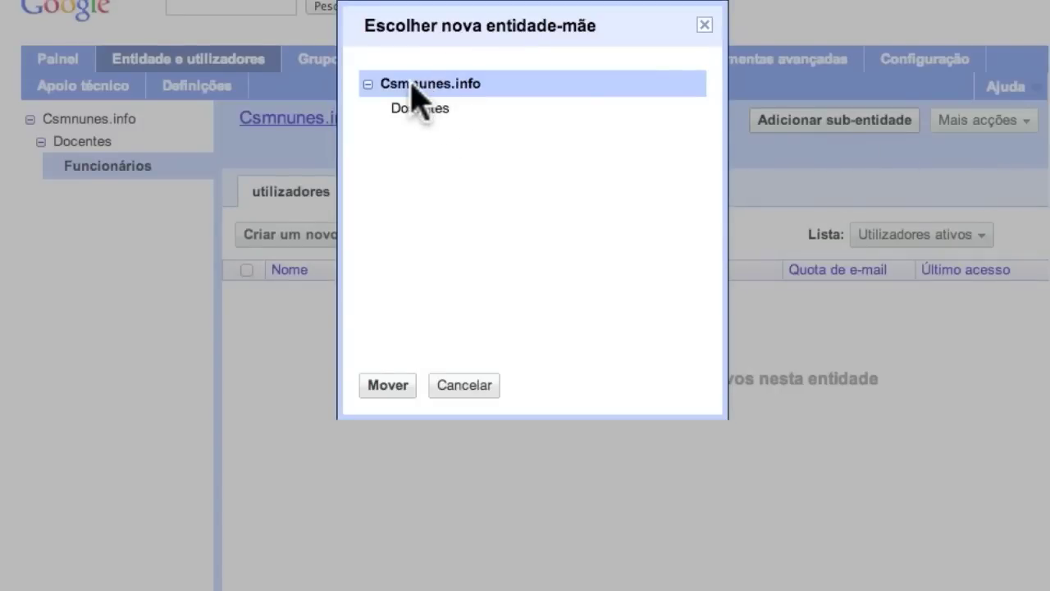
left_click(385, 385)
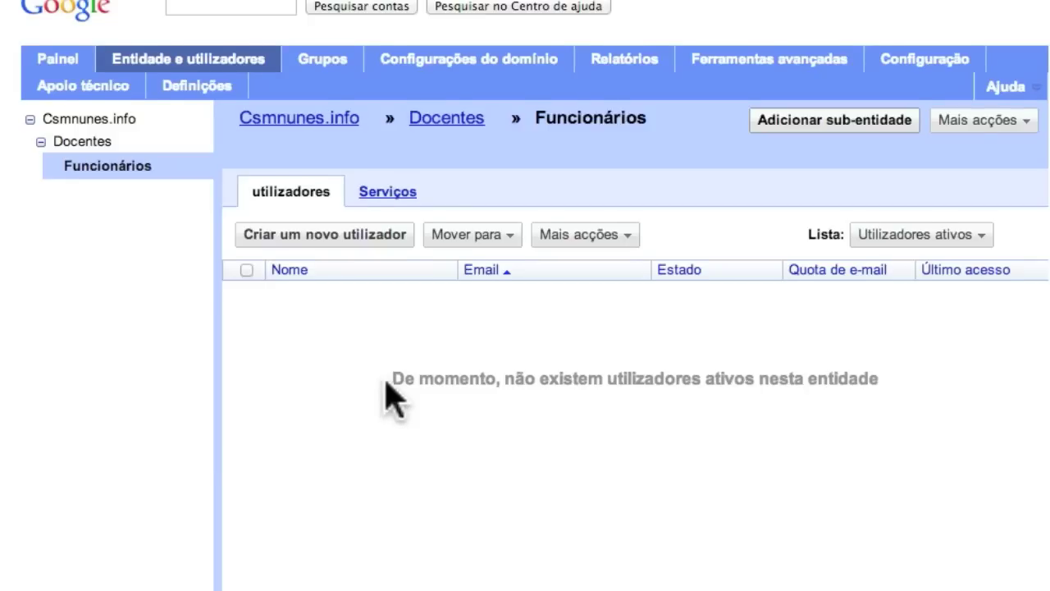
Step: Move the newly created user from the top-level domain entity into the Docentes entity
left_click(79, 146)
left_click(85, 166)
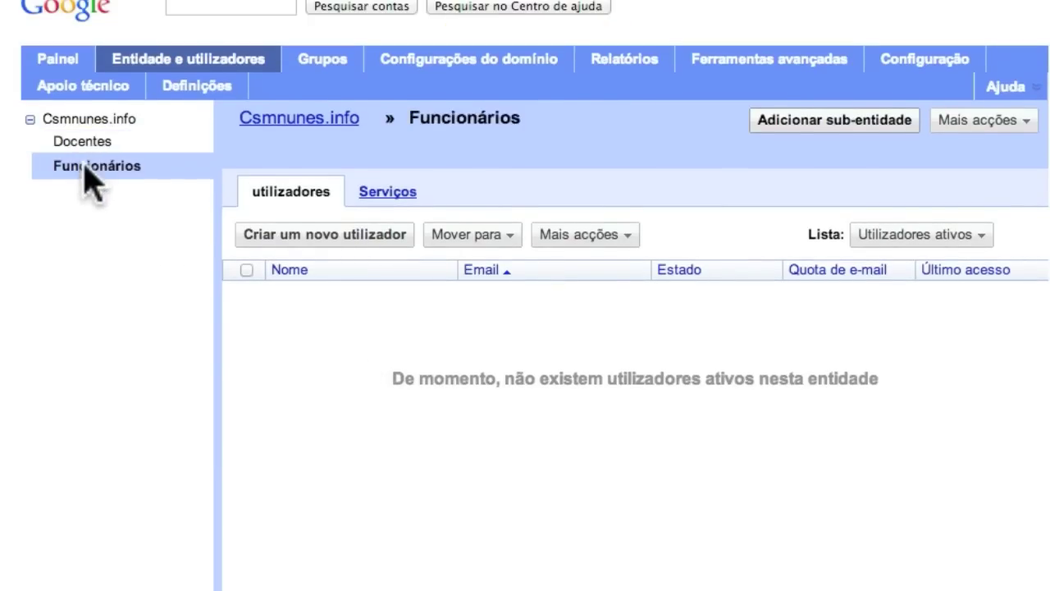
left_click(82, 121)
left_click(247, 341)
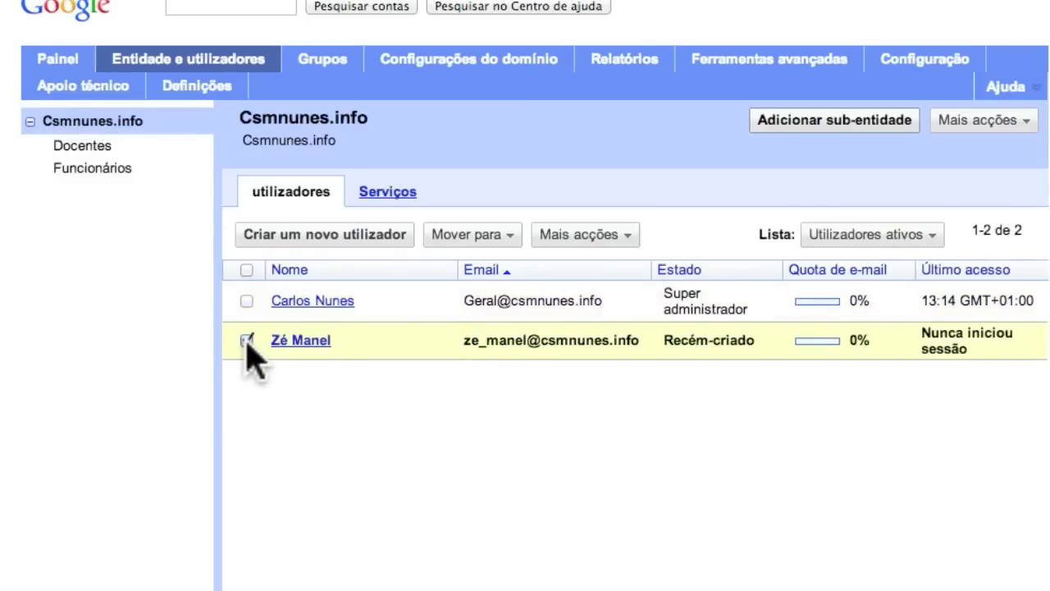
left_click(474, 236)
left_click(487, 298)
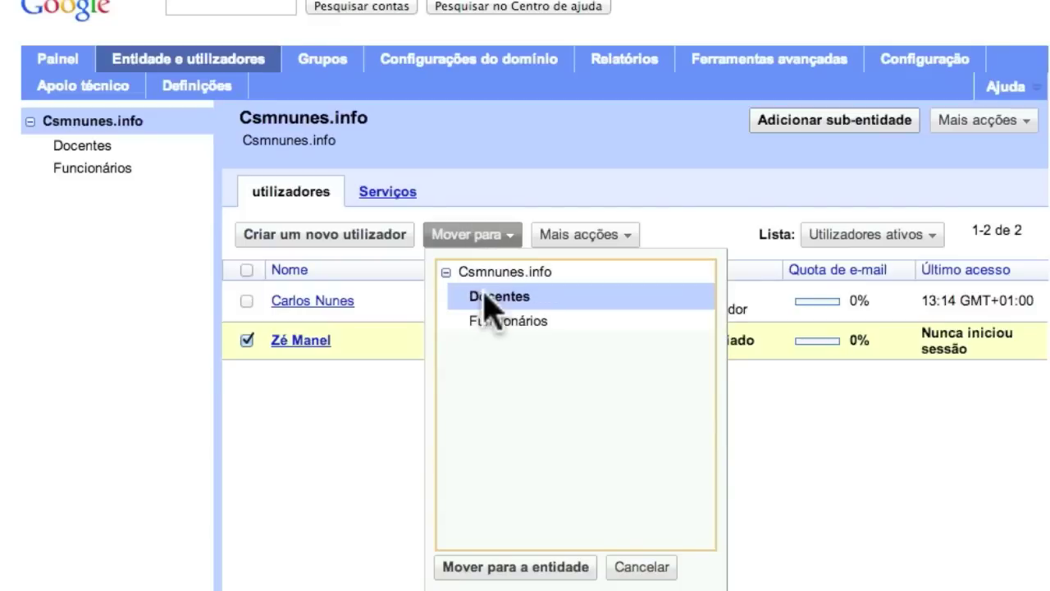
left_click(489, 567)
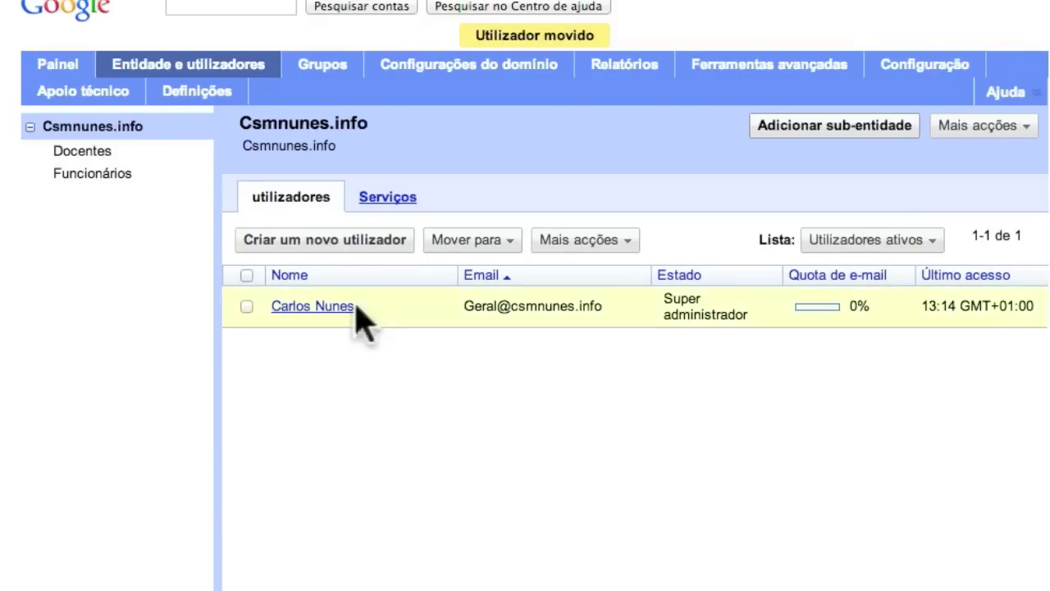
Step: Open the moved user's profile in the Docentes entity and examine its password, contact sharing, quota, alias and group settings
left_click(92, 151)
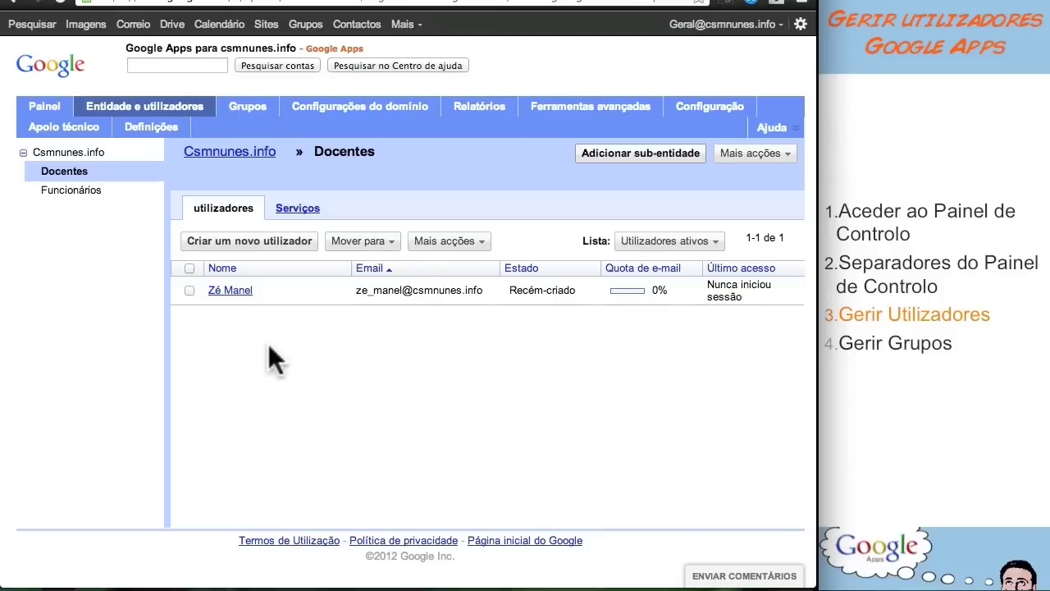
left_click(230, 291)
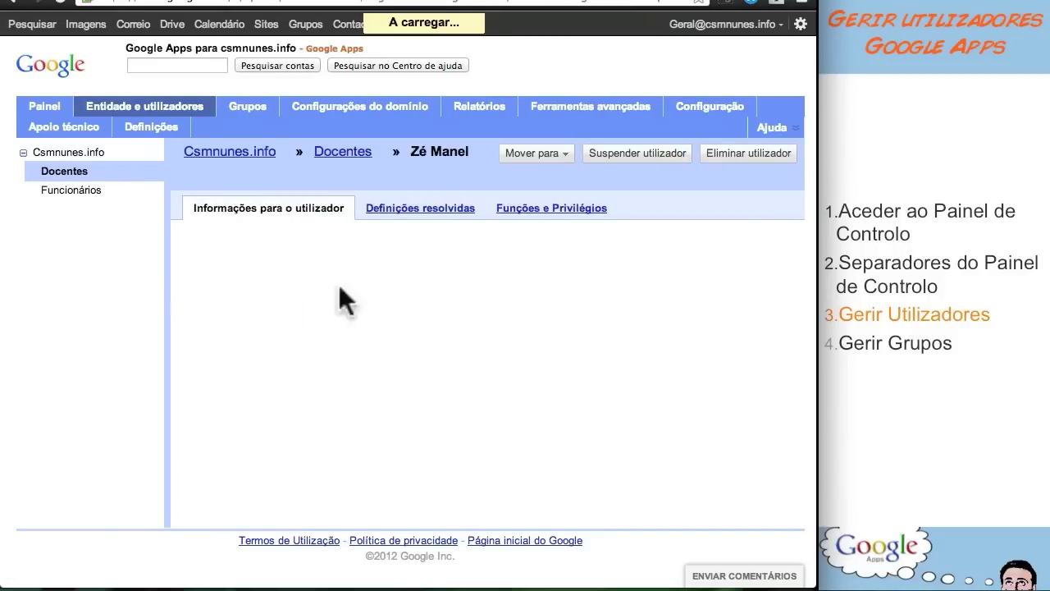
scroll(410, 359, "down", 4)
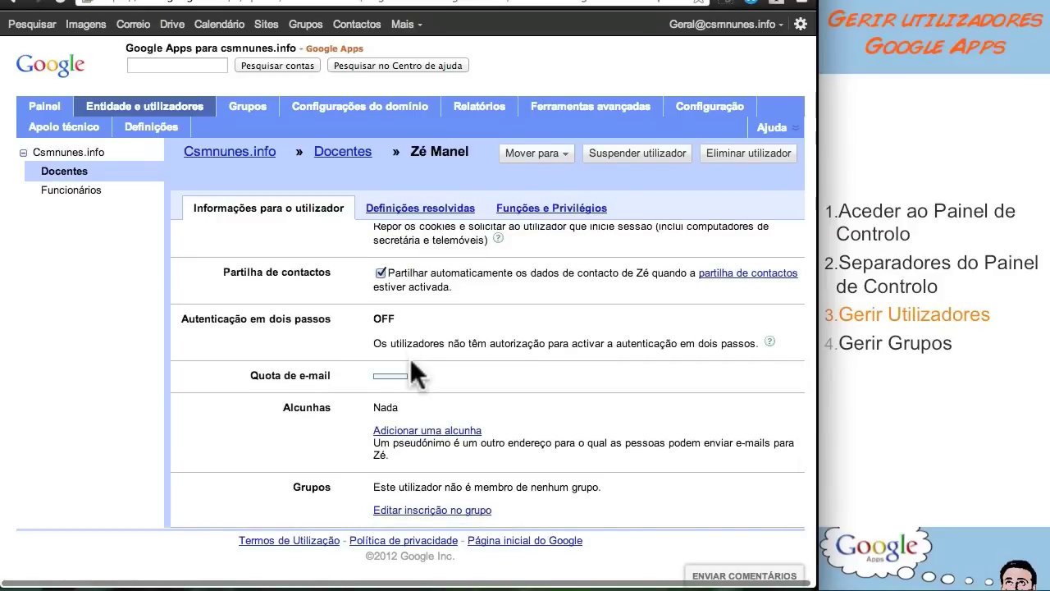
scroll(411, 358, "up", 4)
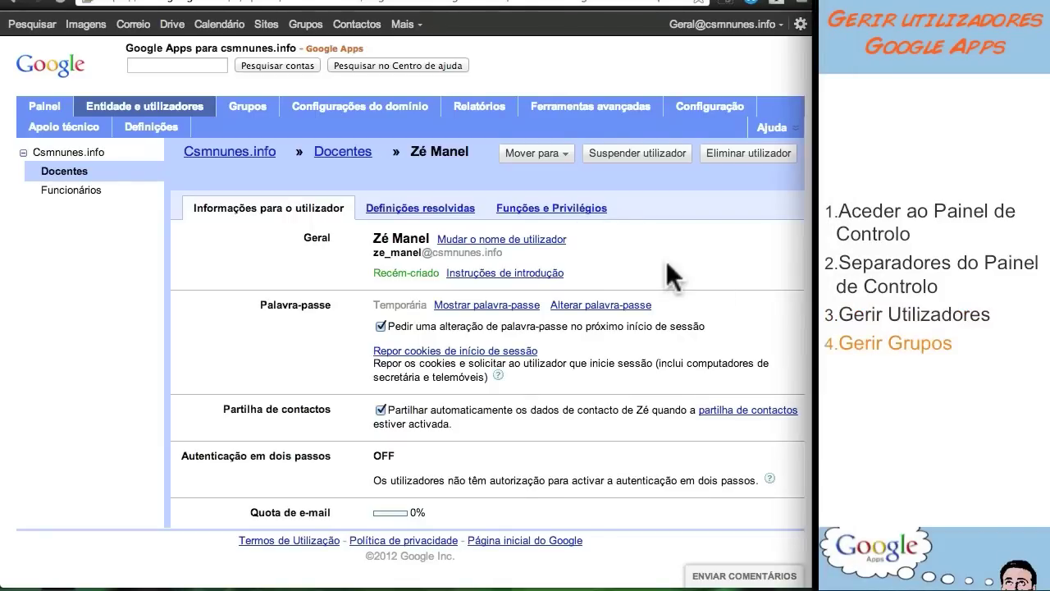
Step: Create a group named docentes with docentes as its e-mail prefix, using the Equipa access level without public posting
left_click(251, 104)
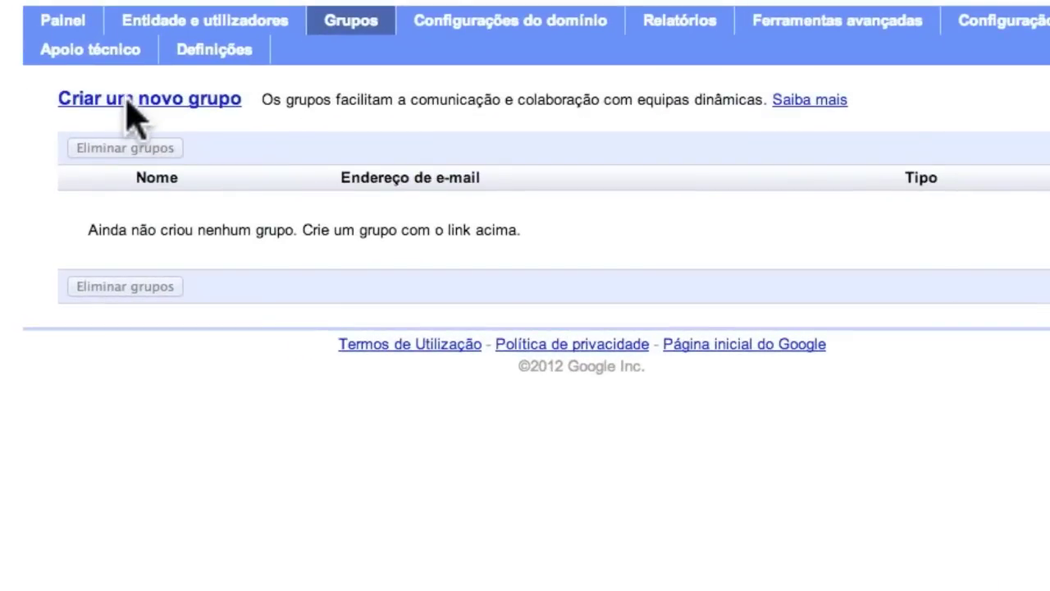
left_click(131, 101)
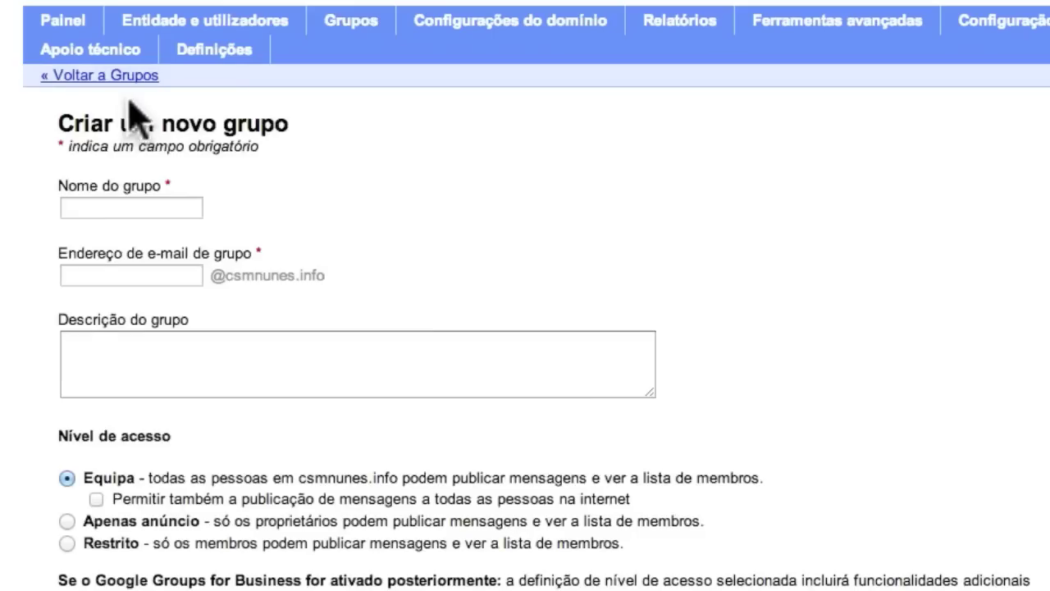
left_click(161, 211)
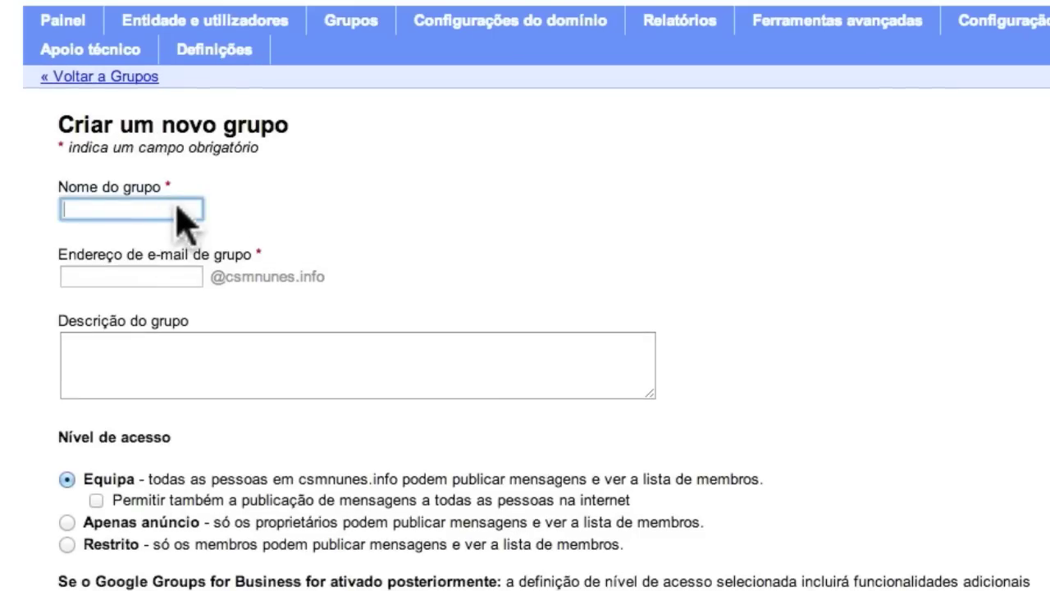
type("docentes")
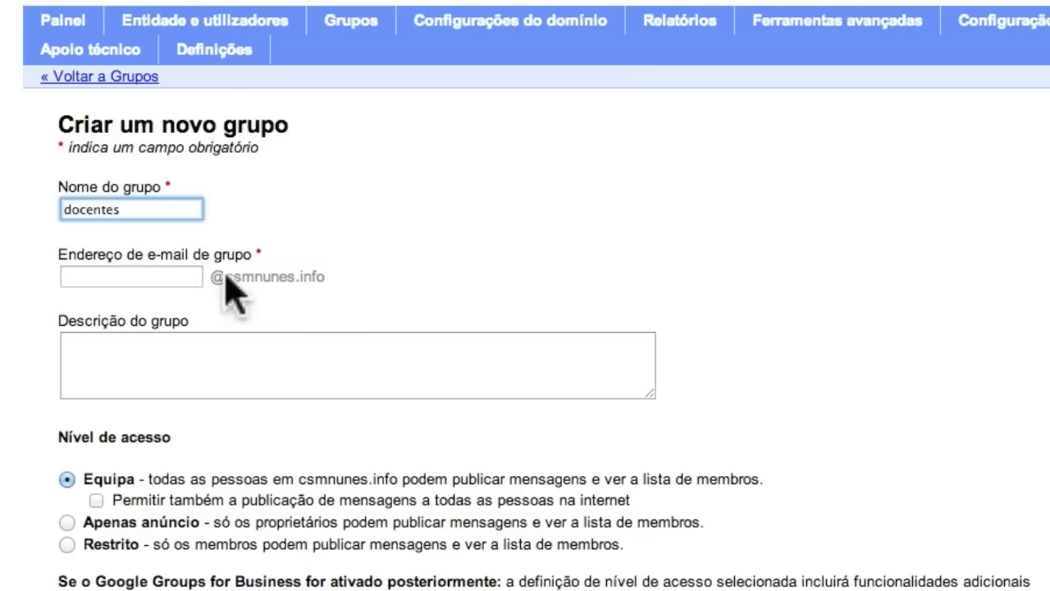
left_click(166, 277)
type("docentes")
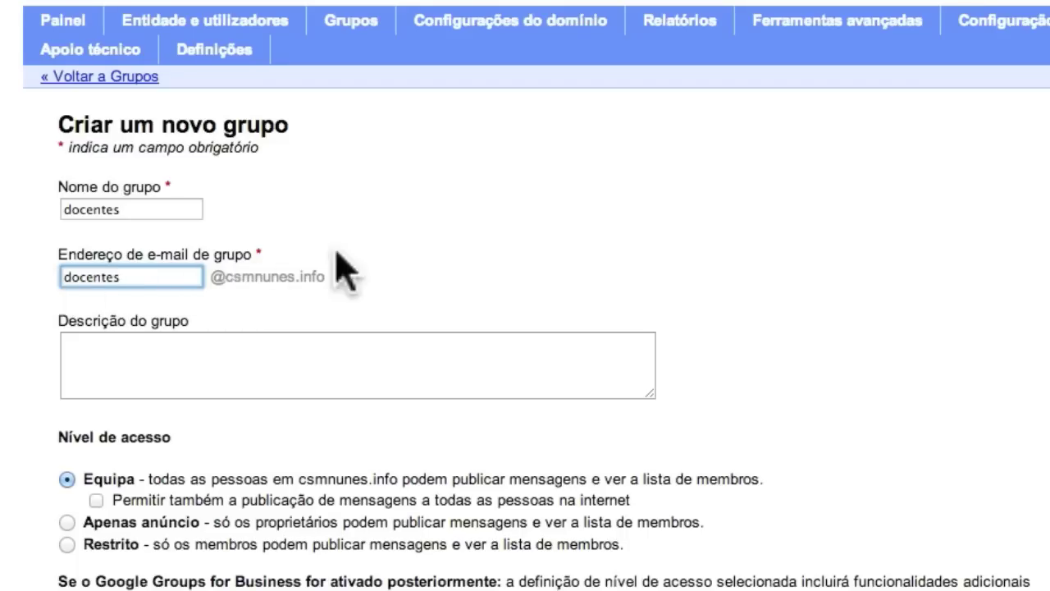
scroll(230, 475, "down", 3)
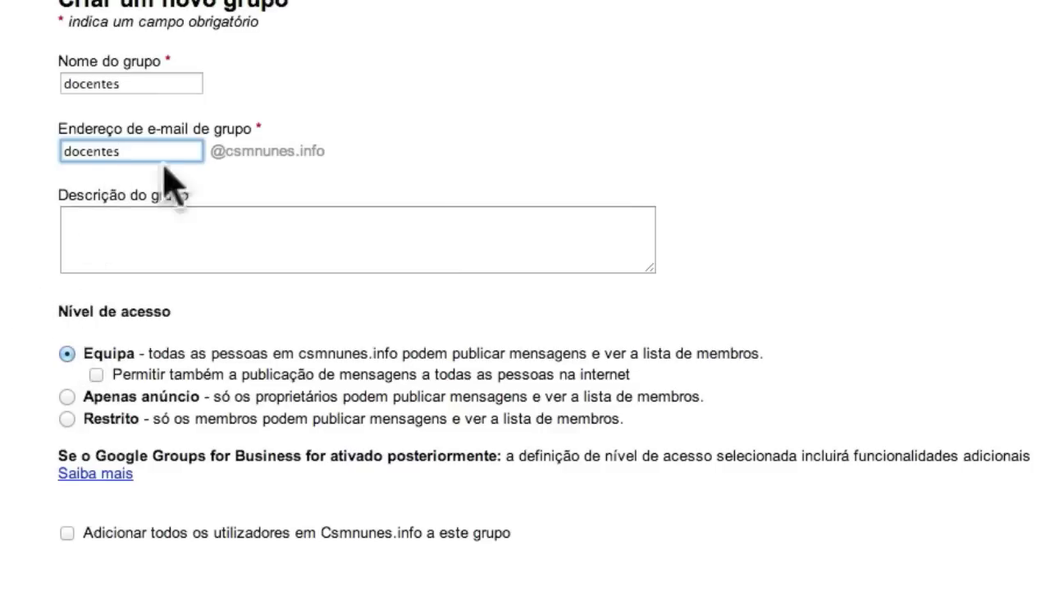
left_click(97, 375)
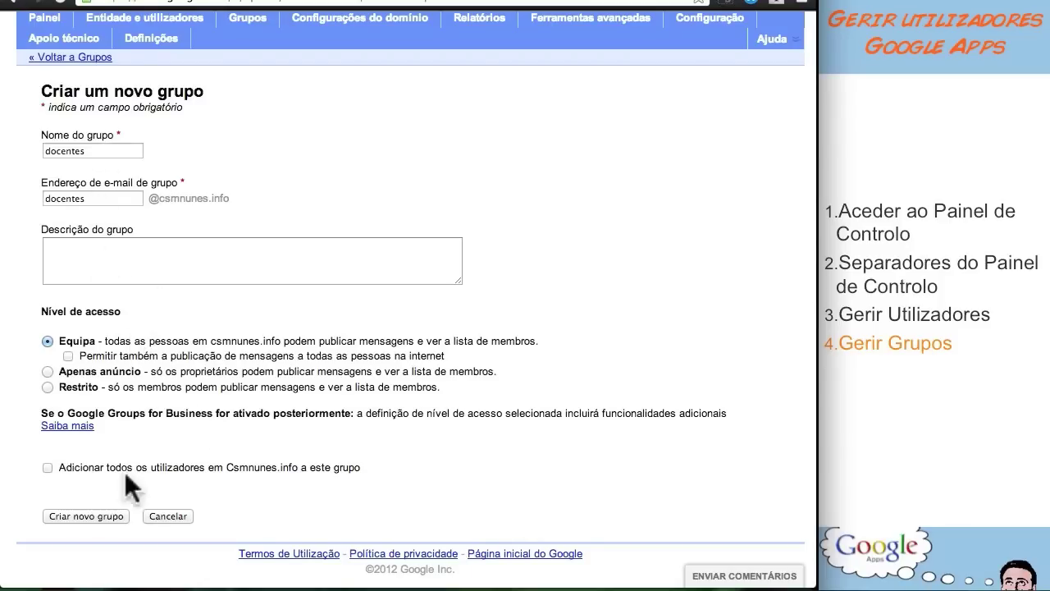
left_click(67, 514)
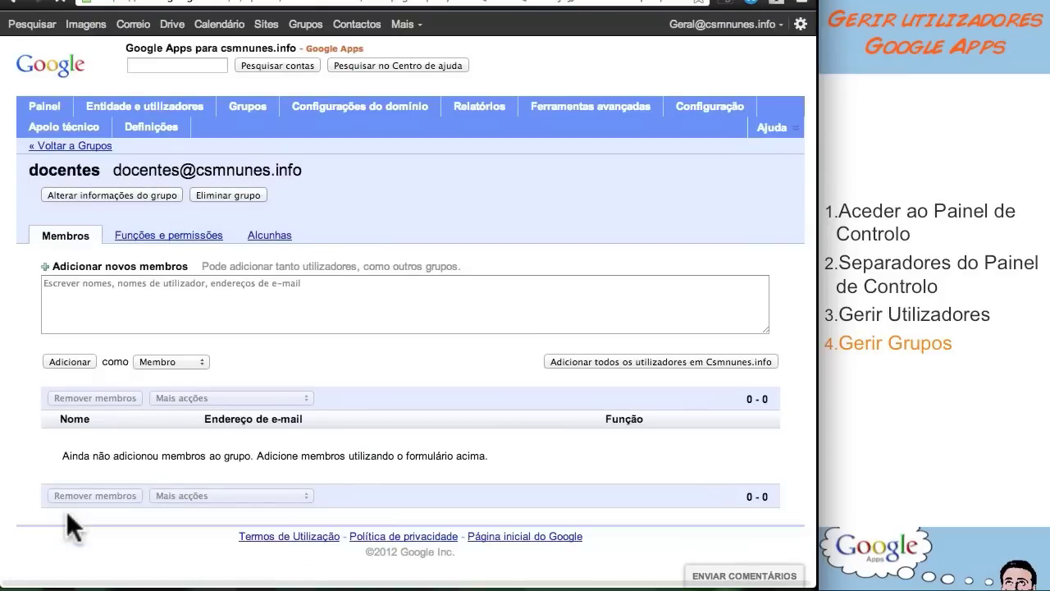
Step: Add the super administrator and the newly created user to the docentes group with the Membro role
left_click(249, 288)
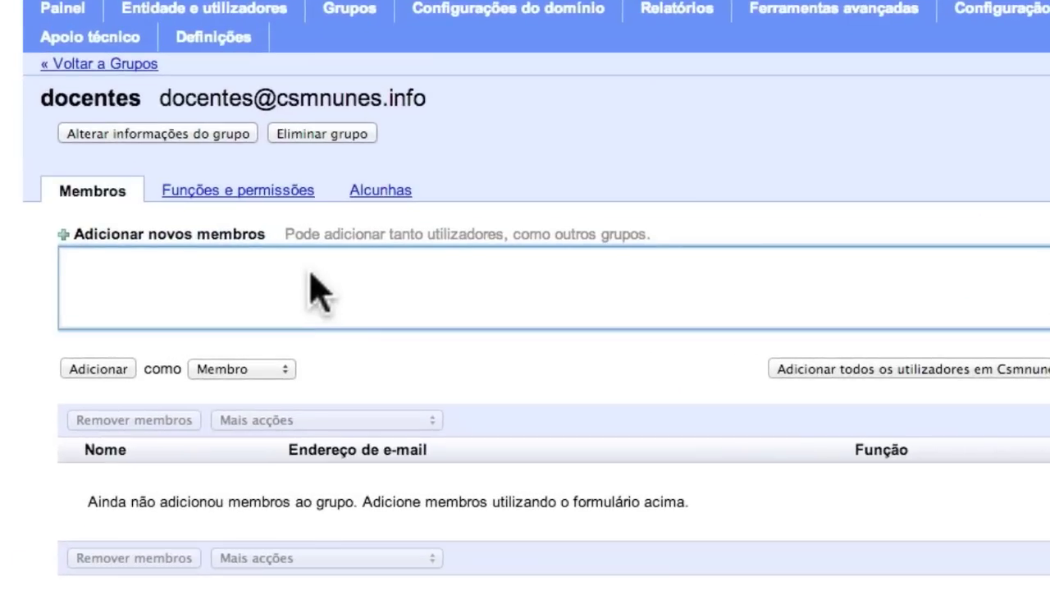
type("Ca")
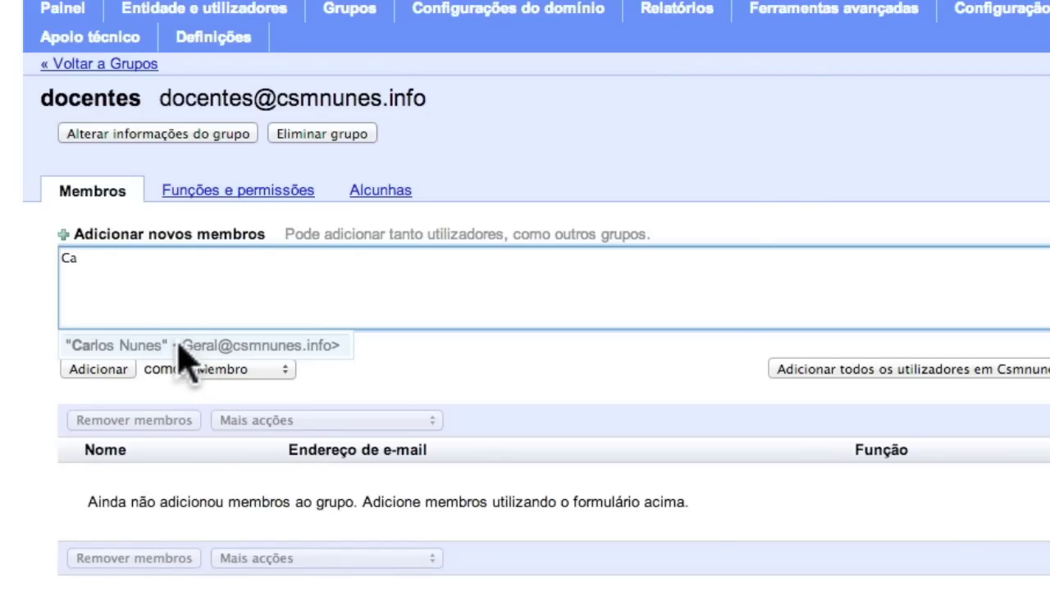
left_click(180, 344)
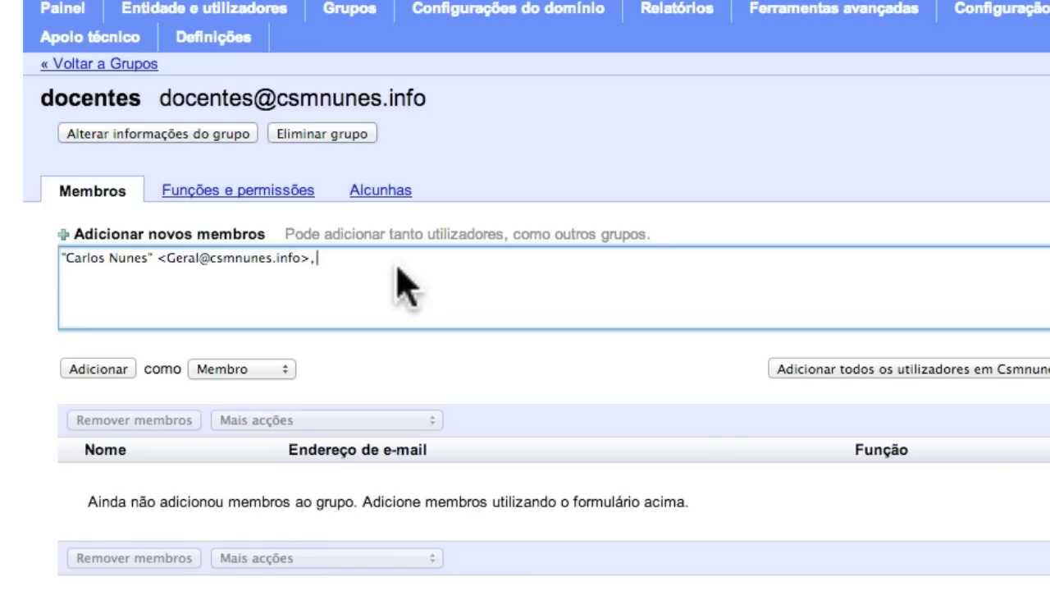
type("Zé")
key("BackSpace")
key("BackSpace")
type("ze_manel")
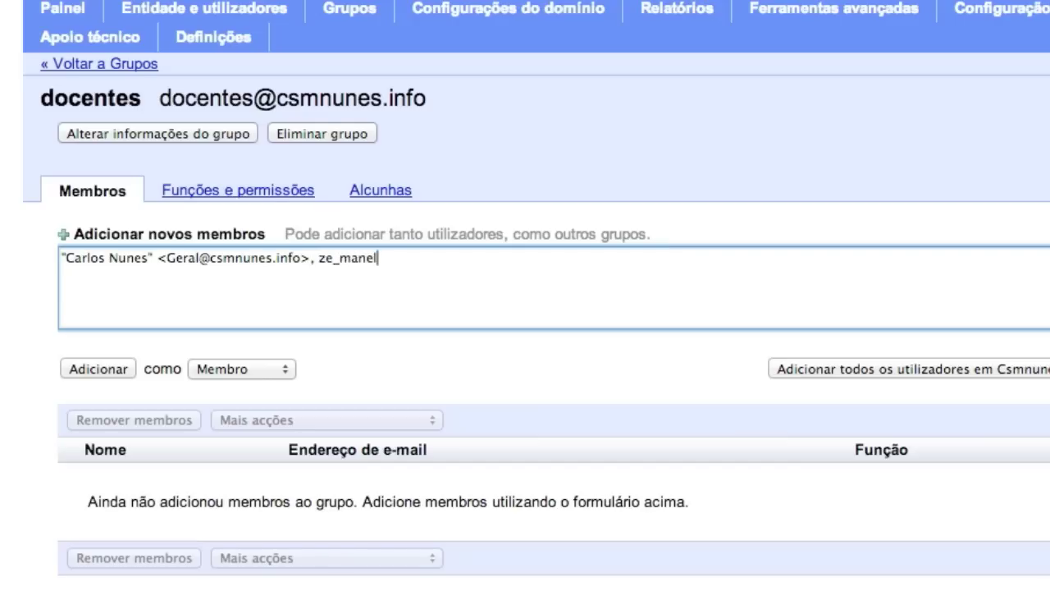
left_click_drag(382, 258, 319, 260)
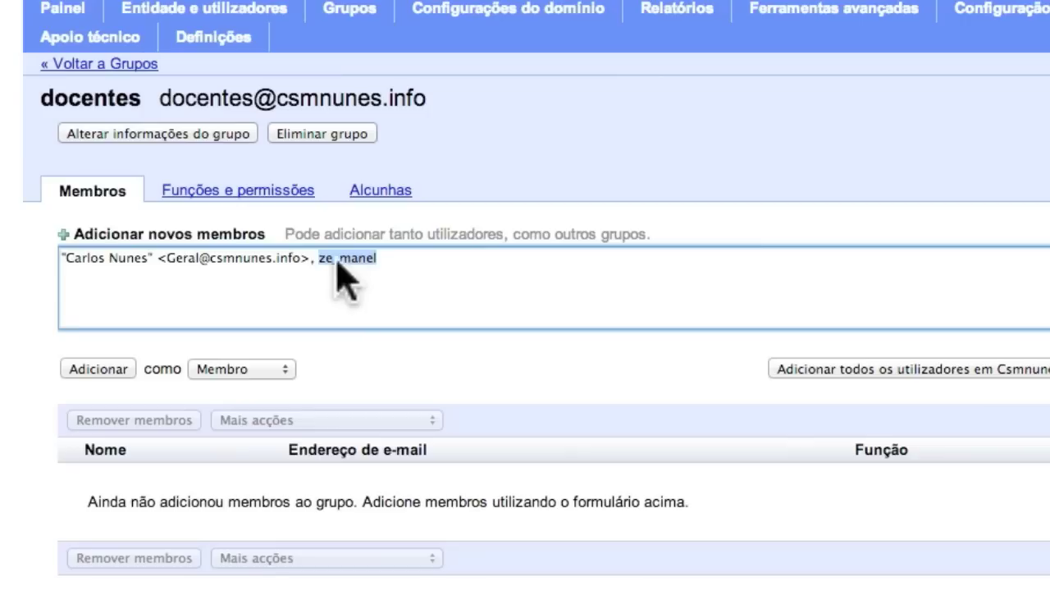
left_click(315, 264)
left_click(103, 366)
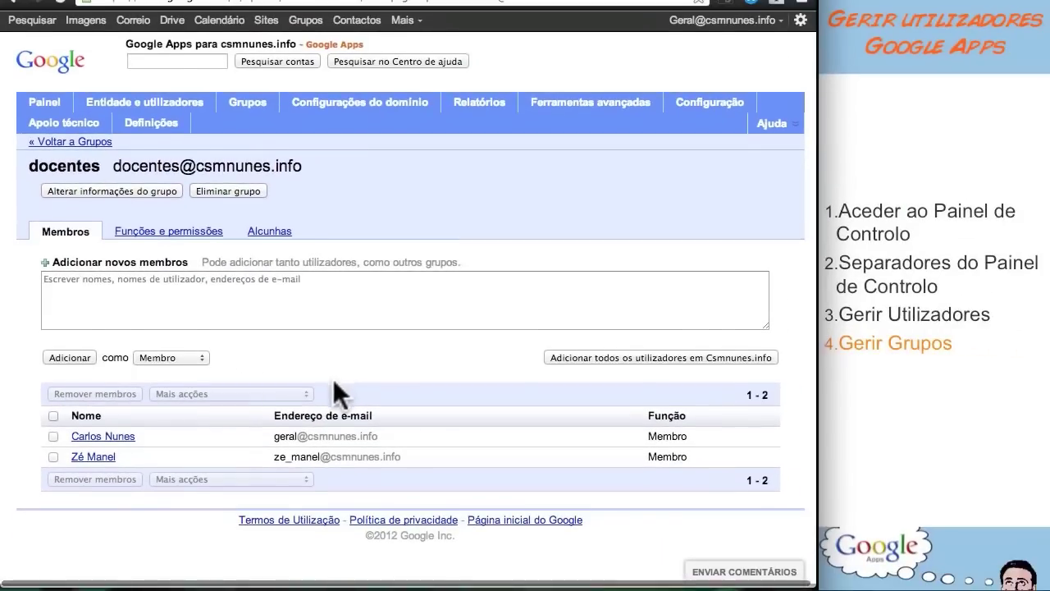
Step: Select the newly created user in the group's member list and examine the available role actions without applying one
left_click(54, 460)
left_click(233, 397)
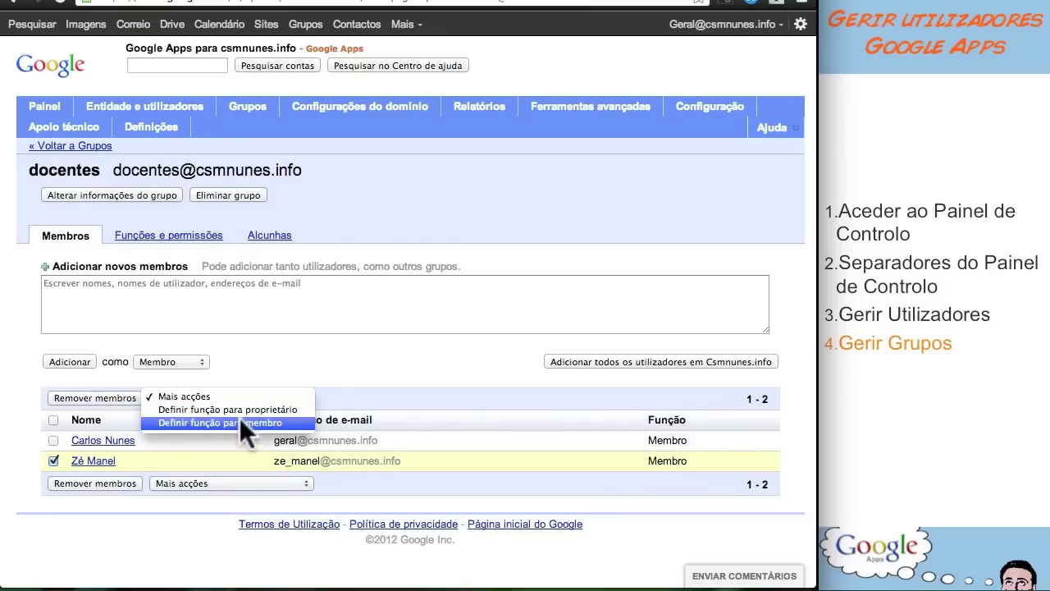
left_click(230, 368)
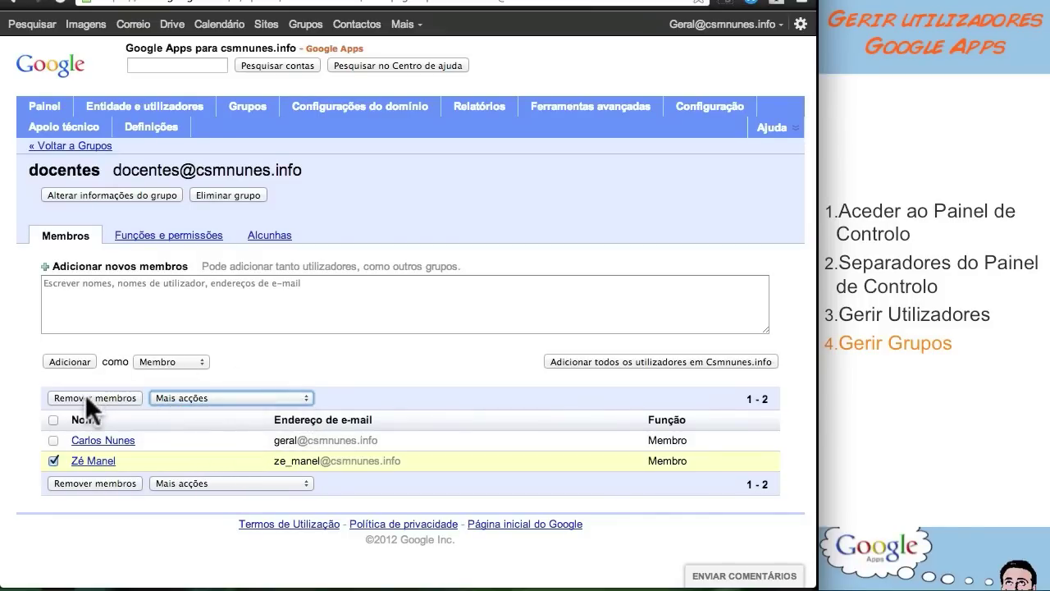